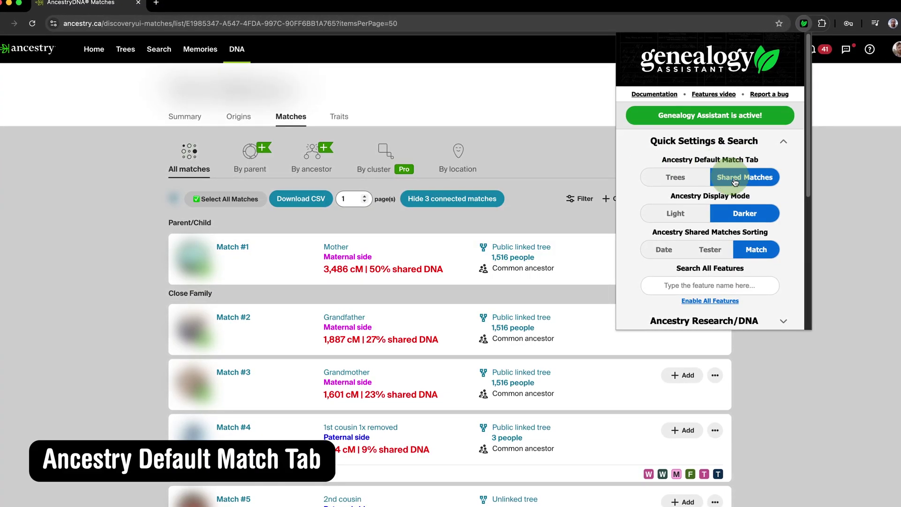
# Open Match #2's and then Match #4's match pages to confirm they land on Shared Matches
pyautogui.click(301, 303)
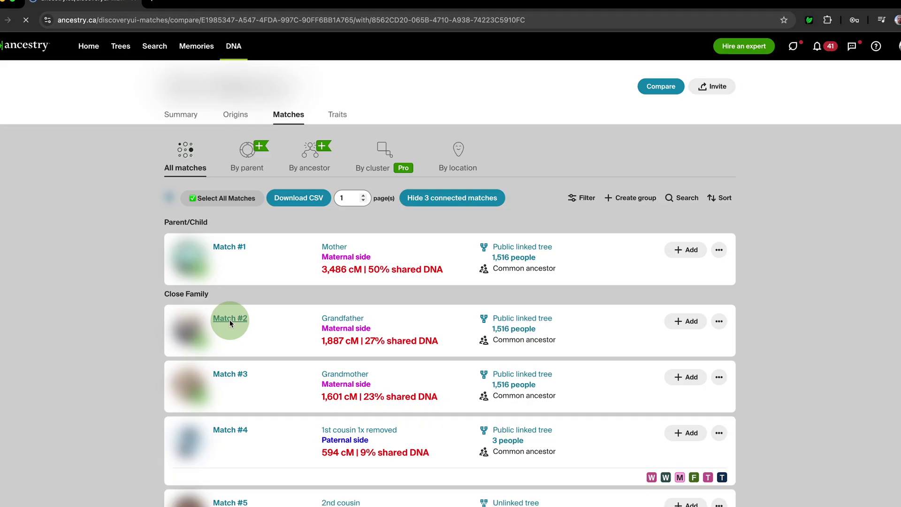
pyautogui.click(229, 318)
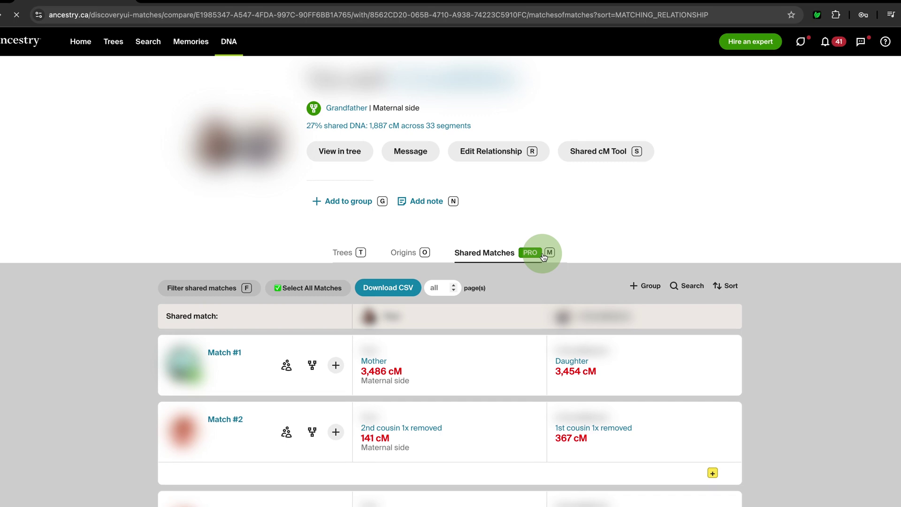
pyautogui.press('super+Left')
pyautogui.click(245, 364)
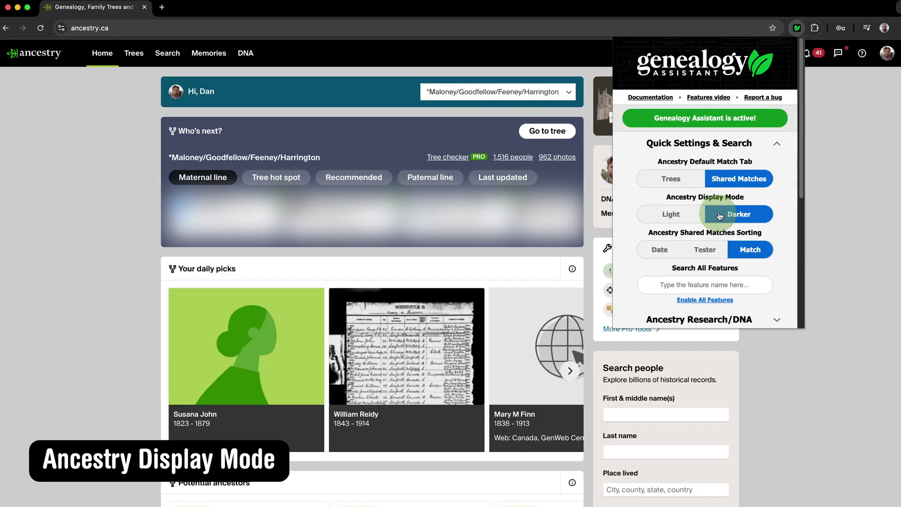
# Open Match #1's shared matches and scroll through the darker, match-sorted list
pyautogui.click(843, 213)
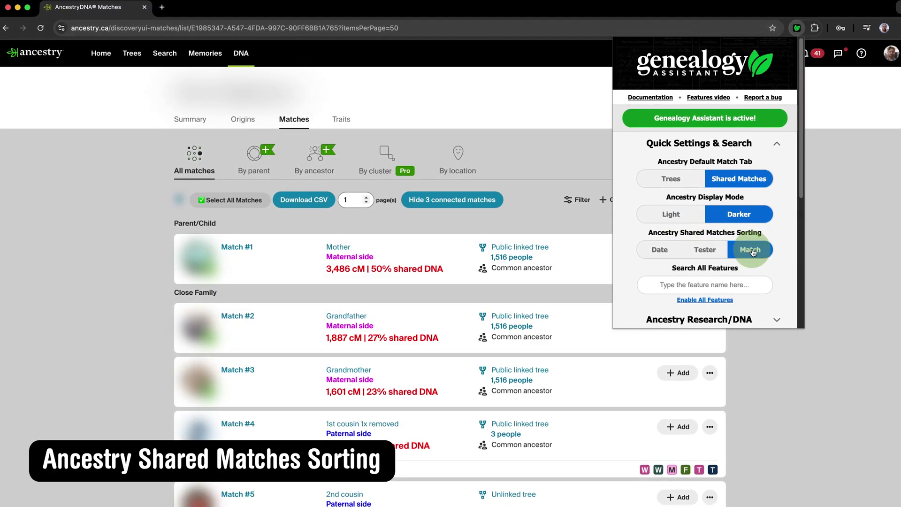
pyautogui.click(238, 247)
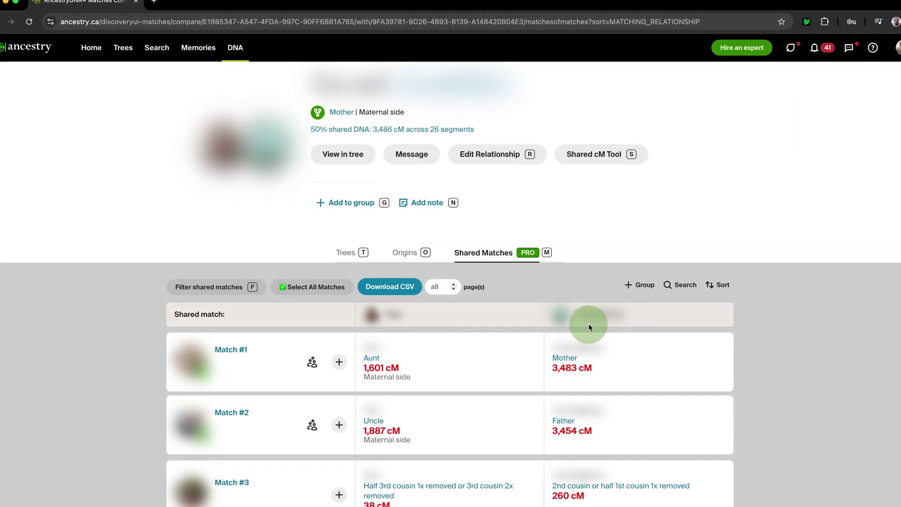
pyautogui.scroll(-2, 578, 413)
pyautogui.scroll(-5, 578, 412)
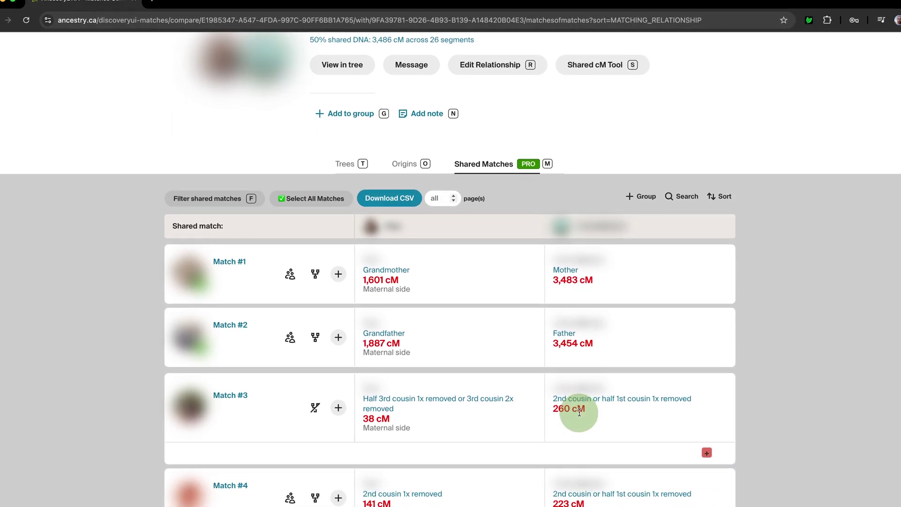
pyautogui.scroll(6, 580, 412)
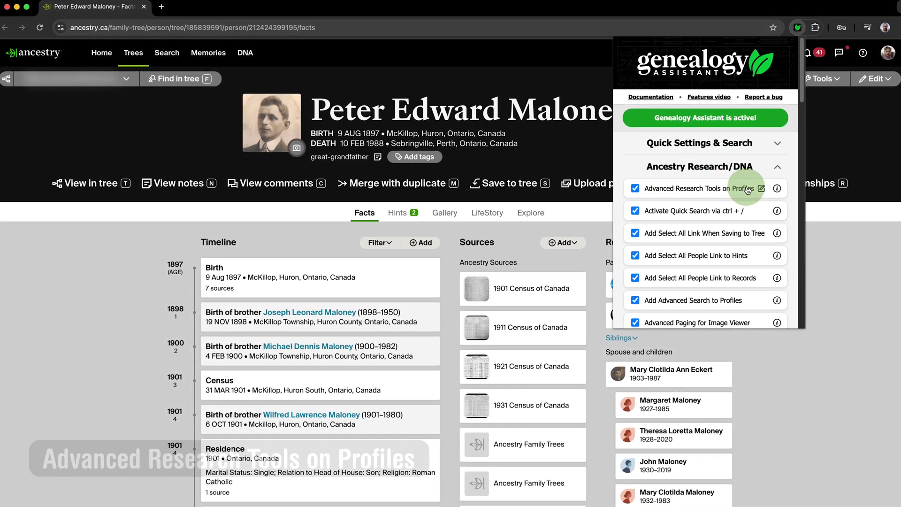
# Open the person's Edit relationships editor with R, then close it and the advanced settings
pyautogui.click(591, 163)
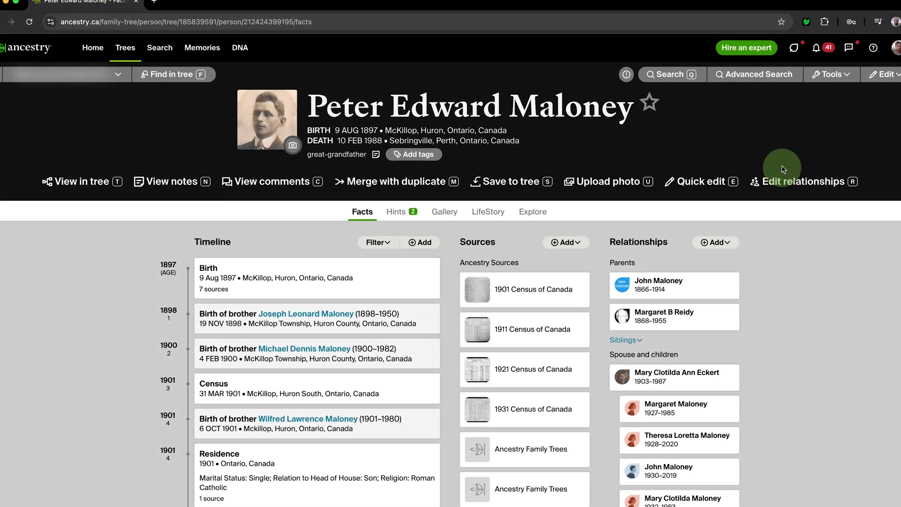
pyautogui.press('r')
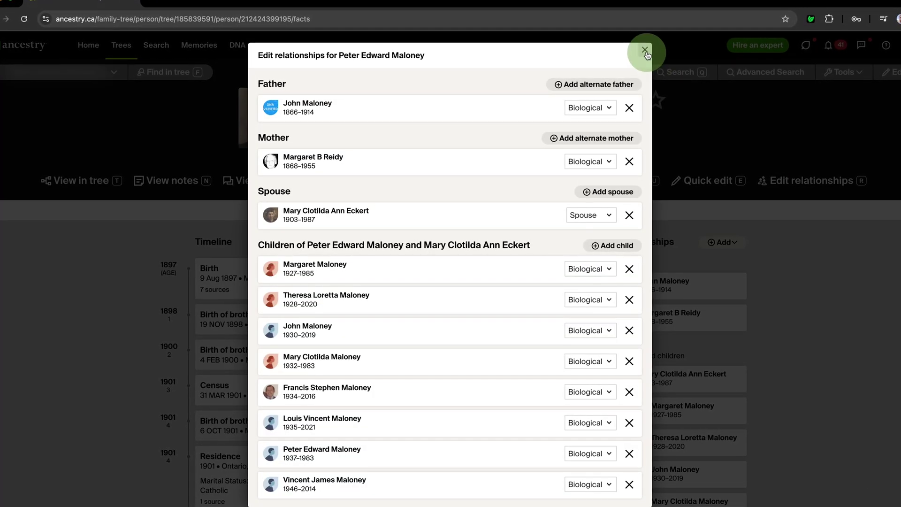
pyautogui.click(644, 51)
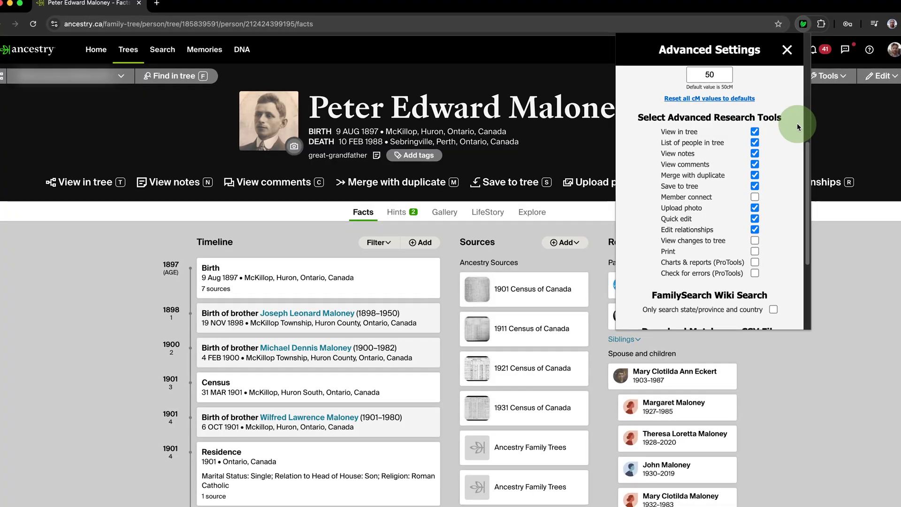
pyautogui.click(821, 131)
# Quick-search 'percifor' and 'tree' to open a person's profile and the Bright Family Tree
pyautogui.hotkey('ctrl', '/')
pyautogui.write('per')
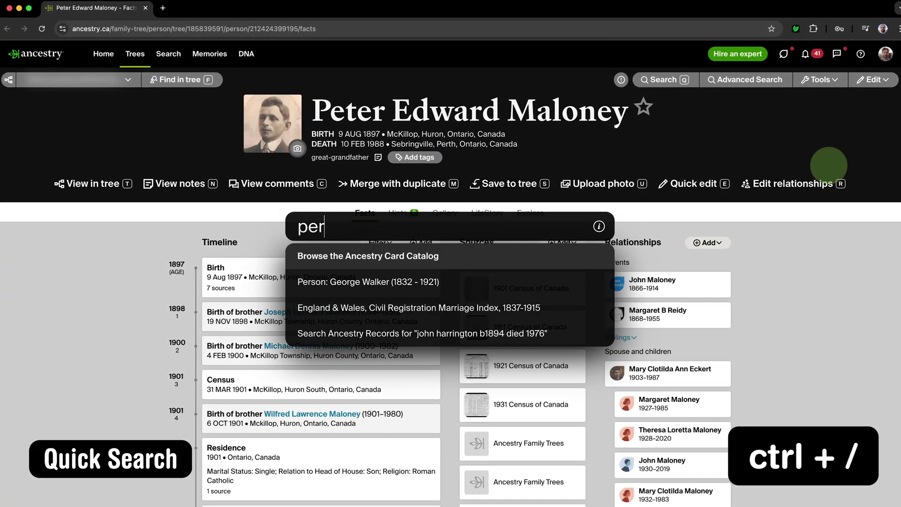
pyautogui.write('cifor')
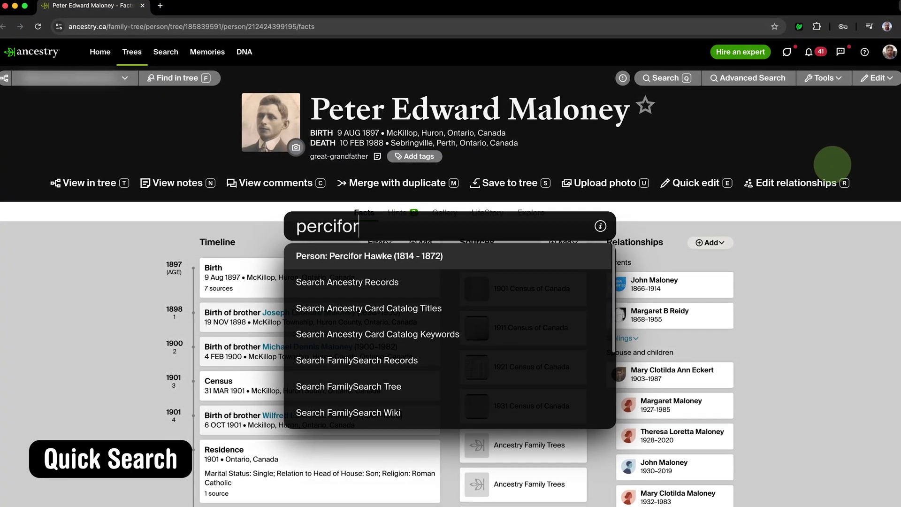
pyautogui.press('Return')
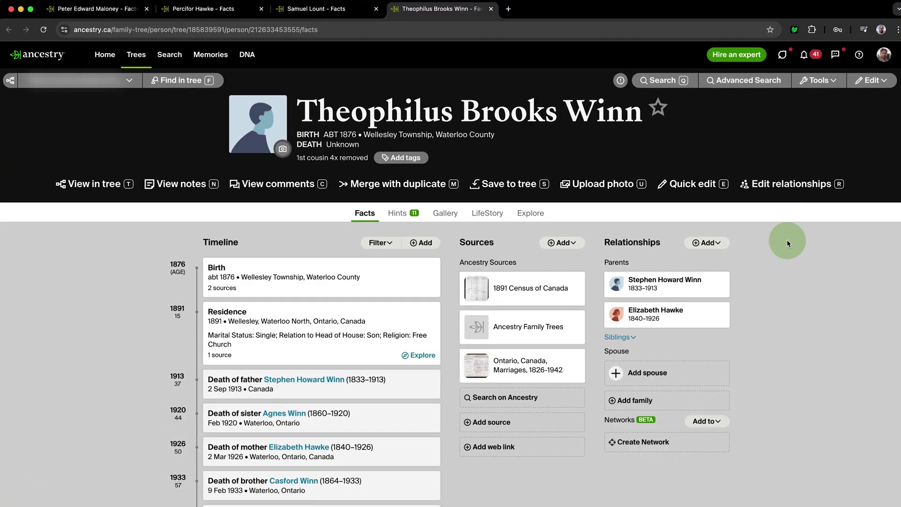
pyautogui.hotkey('ctrl', '/')
pyautogui.write('tree')
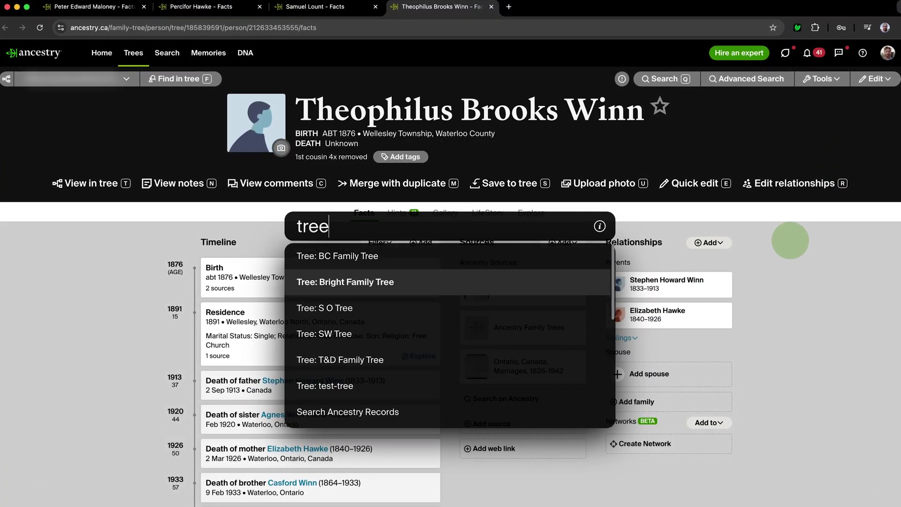
pyautogui.press('Return')
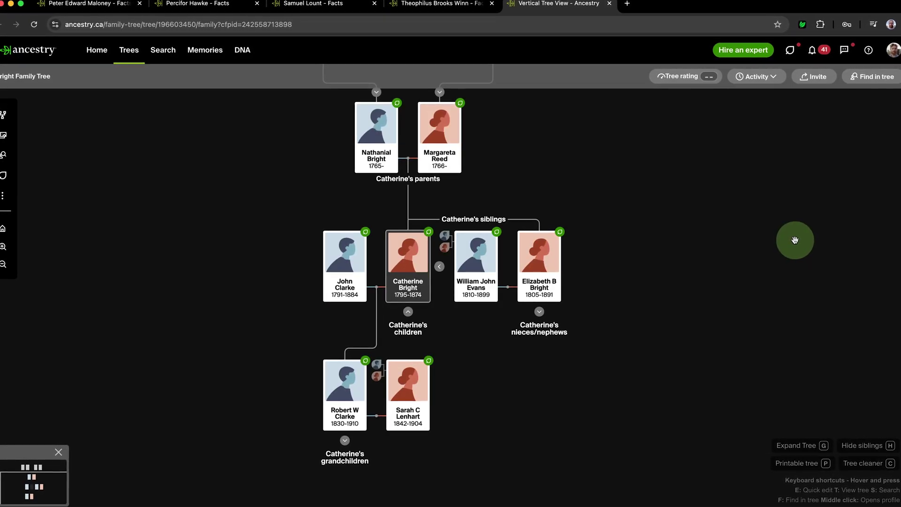
# Quick-search the Ontario, Canada Births, 1832-1917 collection and FamilySearch trees for an ancestor born 1894, died 1978, Bracebridge
pyautogui.hotkey('ctrl', '/')
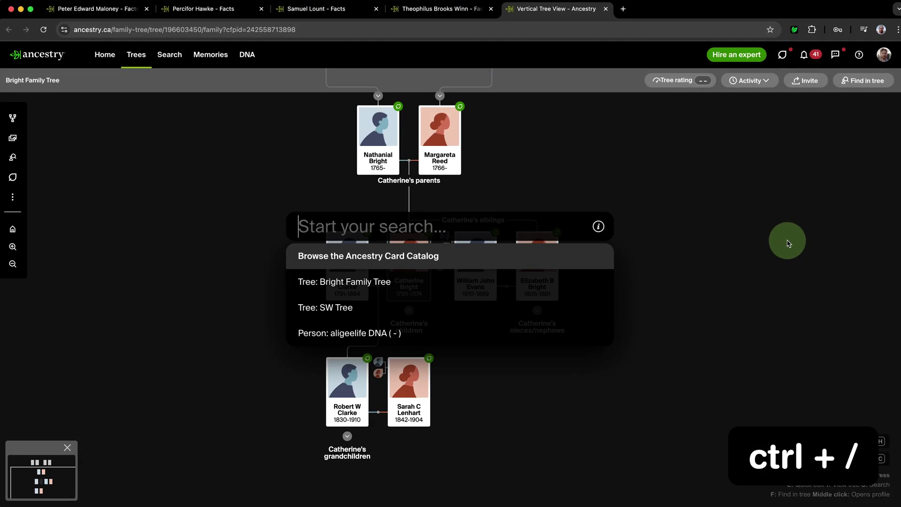
pyautogui.write('ontario birth')
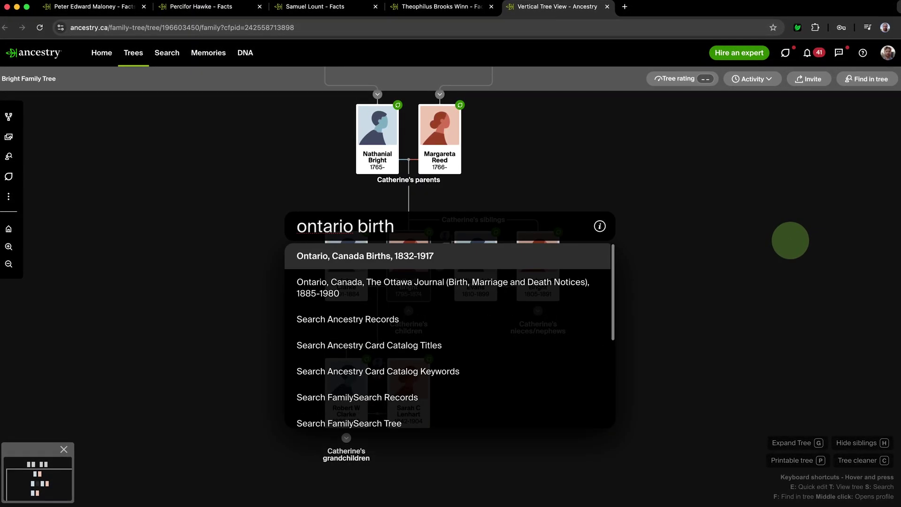
pyautogui.press('Return')
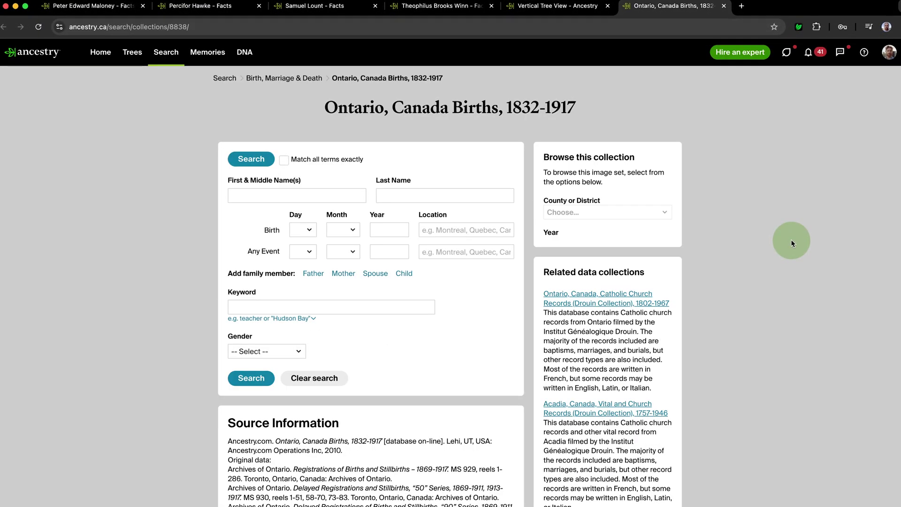
pyautogui.hotkey('ctrl', '/')
pyautogui.write('fstree john harrington b 1894 d1978')
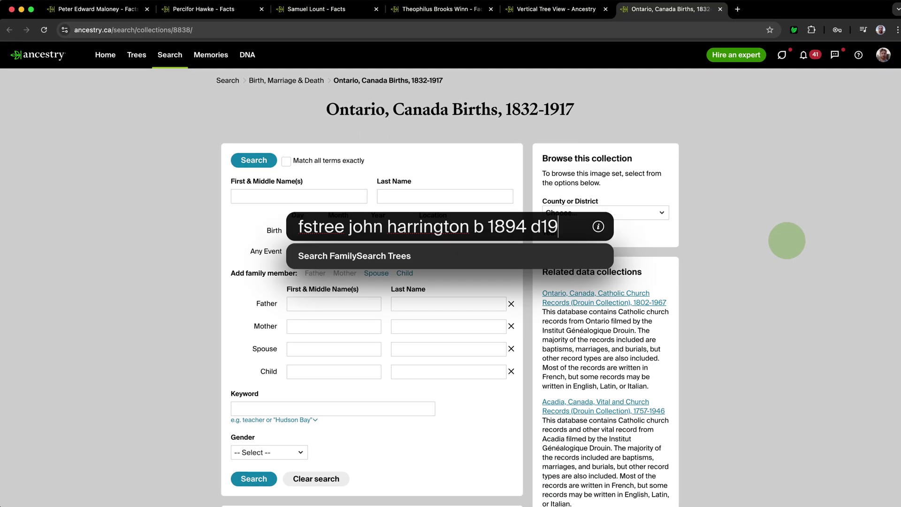
pyautogui.write(' bracebridge canada')
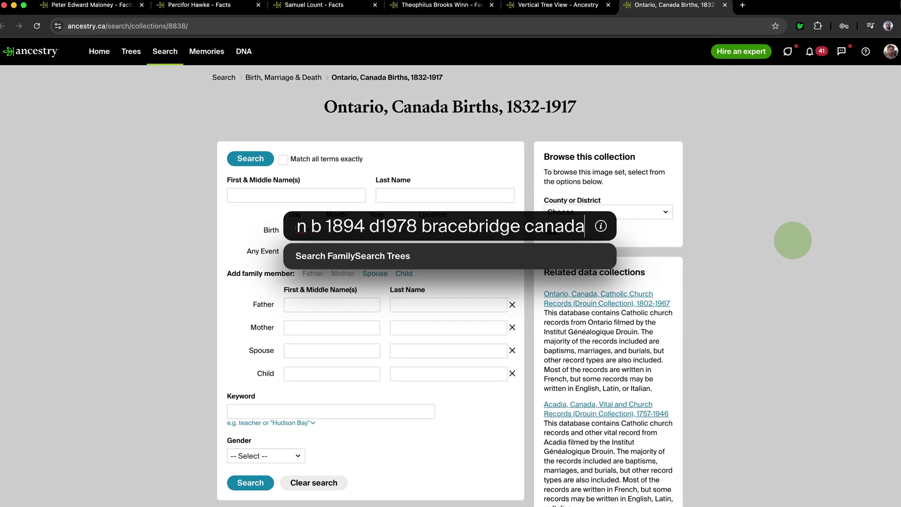
pyautogui.press('Return')
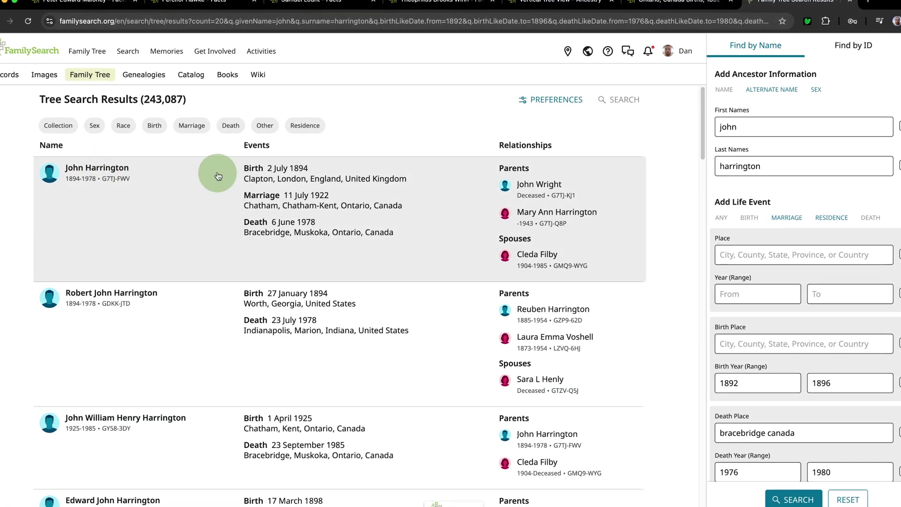
# Open DNA Painter's Shared cM tool for 1350 cM via quick search, then close it
pyautogui.hotkey('ctrl', '/')
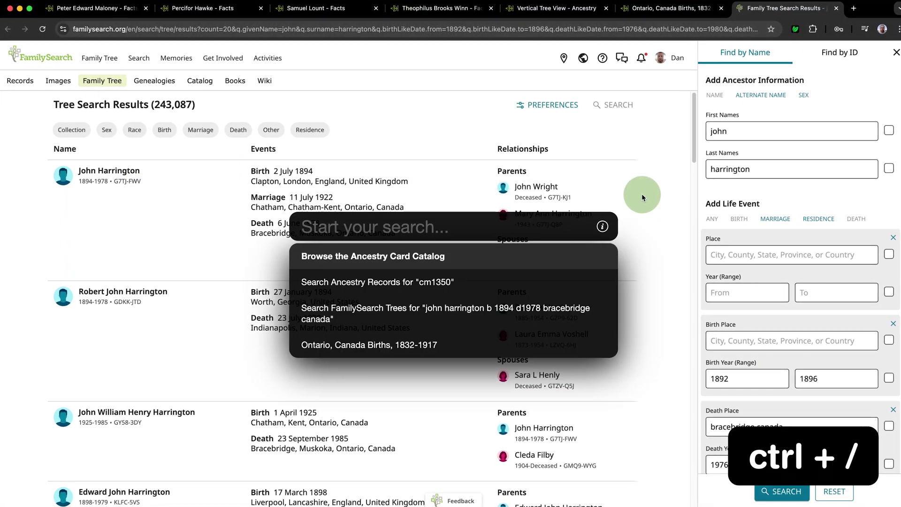
pyautogui.write('cm 1350')
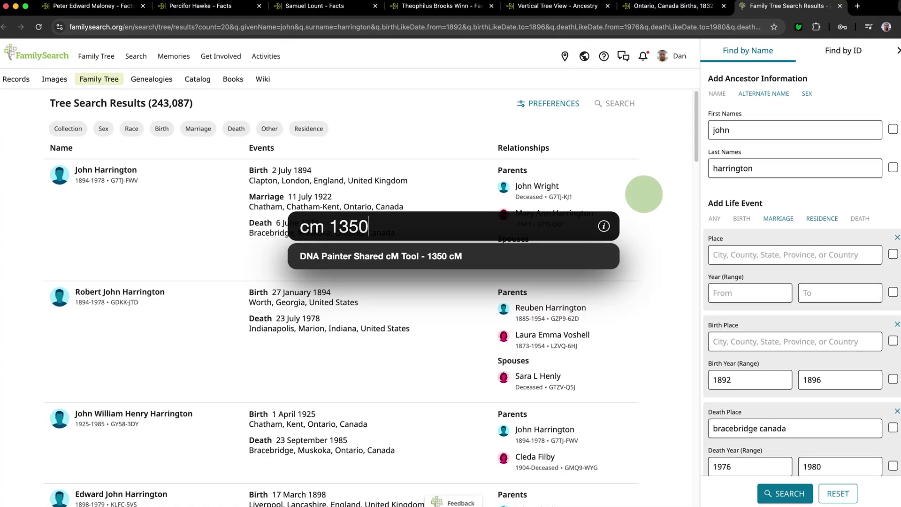
pyautogui.press('Return')
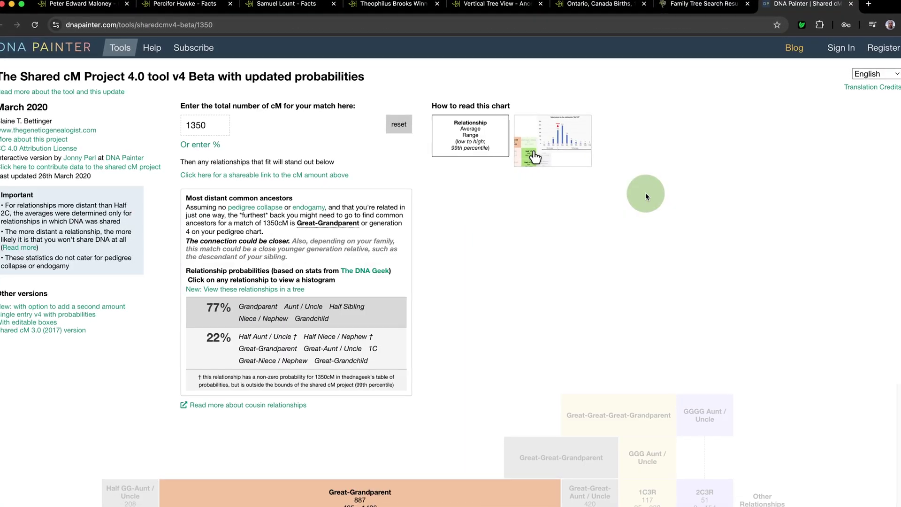
pyautogui.press('super+w')
# Open the July 1894 calendar via 'cal july 1894', close it, and show Search Tips
pyautogui.hotkey('ctrl', '/')
pyautogui.write('cal july 18')
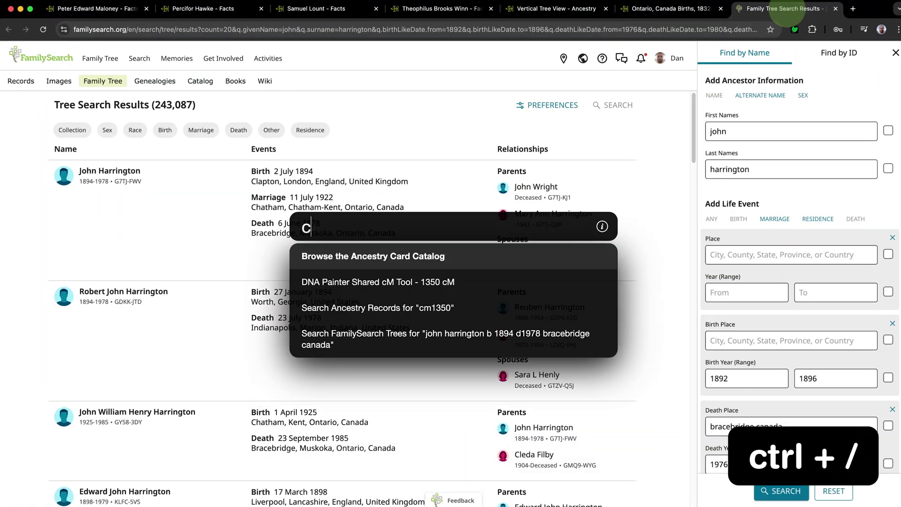
pyautogui.write('9')
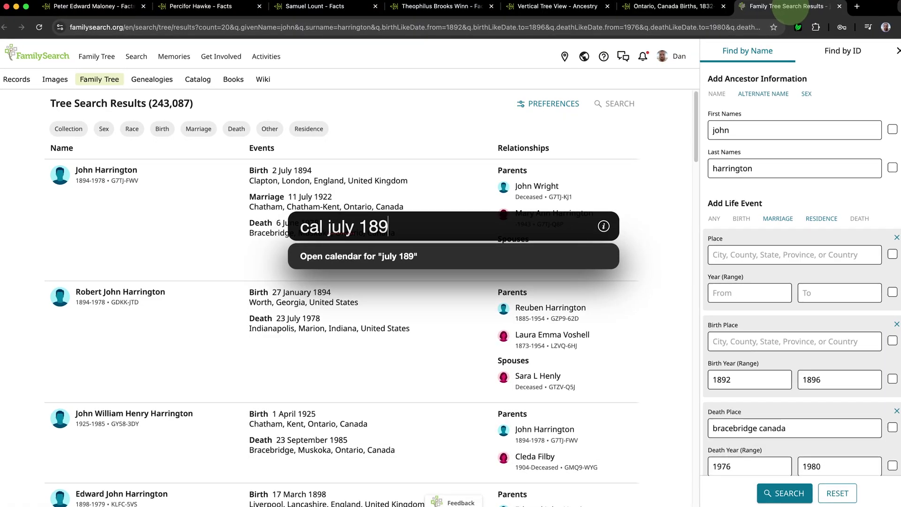
pyautogui.write('4')
pyautogui.press('Return')
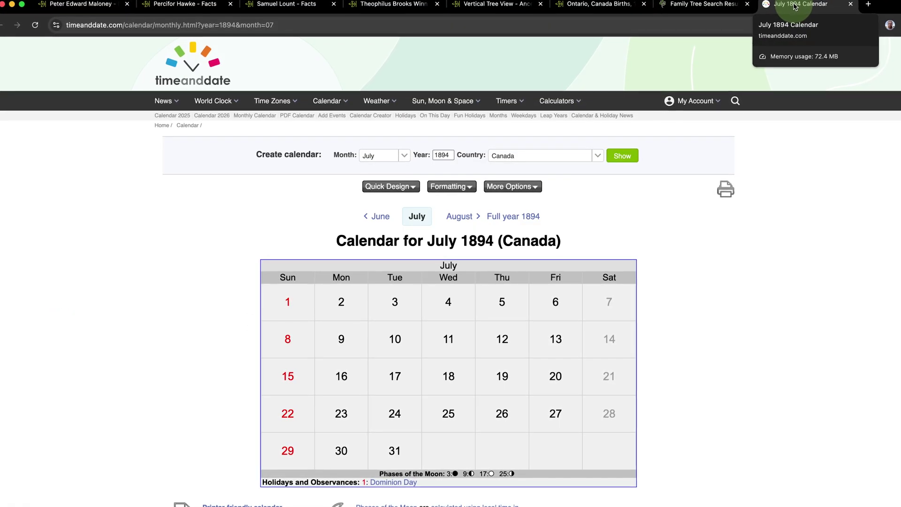
pyautogui.press('super+w')
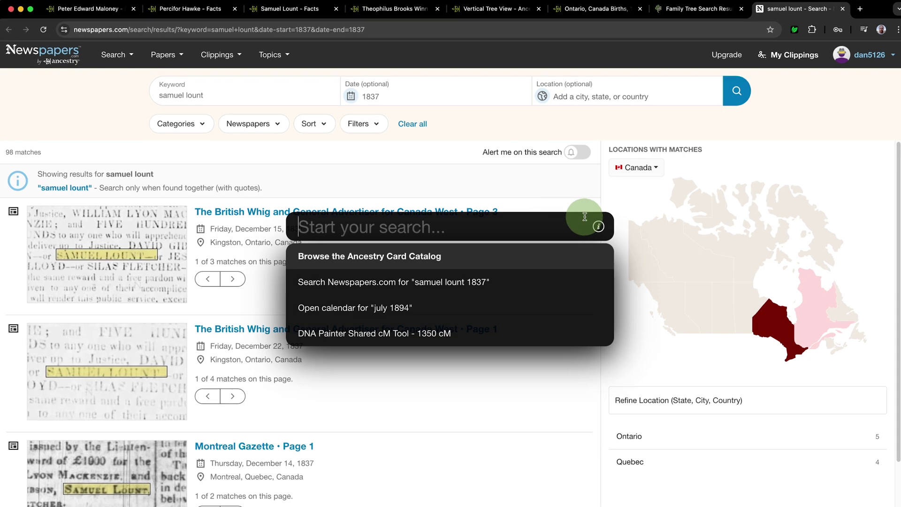
pyautogui.moveTo(597, 228)
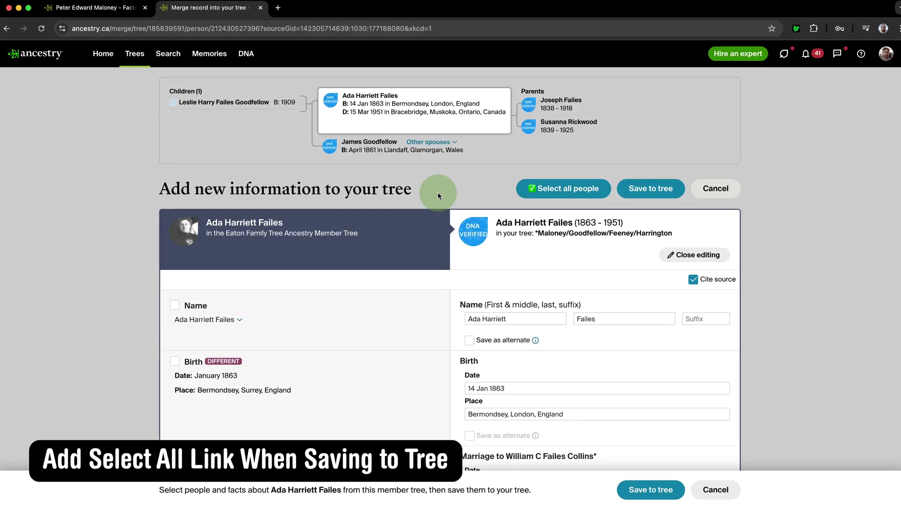
# Select all people on the record merge so every Add box, including spouse and child, is ticked
pyautogui.scroll(-20, 441, 195)
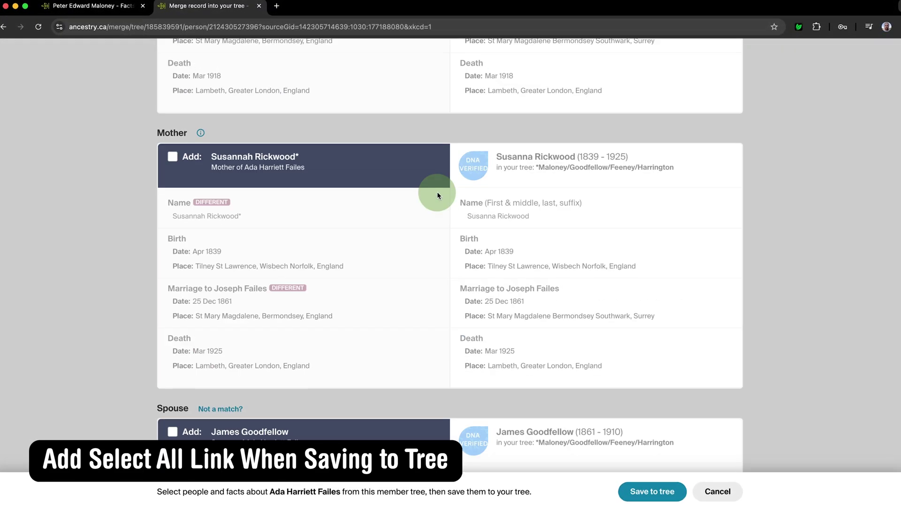
pyautogui.scroll(20, 437, 196)
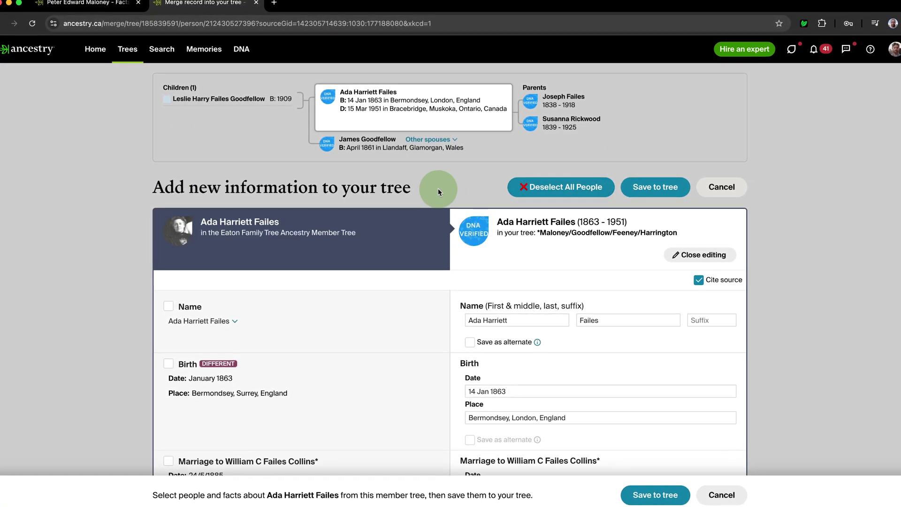
pyautogui.scroll(-20, 437, 190)
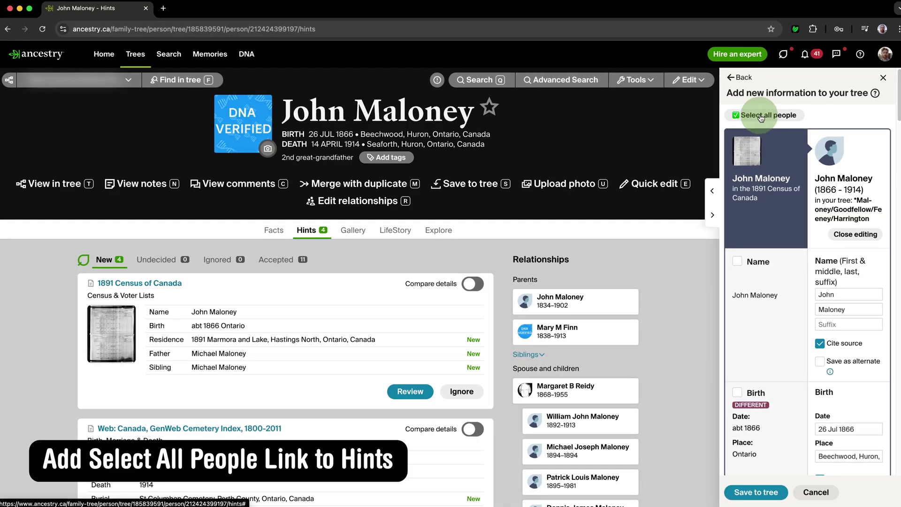
pyautogui.click(781, 116)
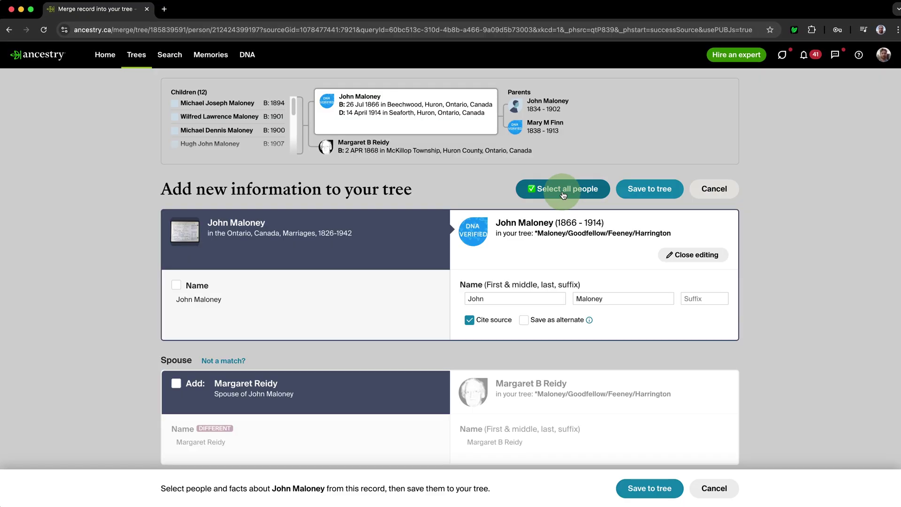
pyautogui.click(563, 189)
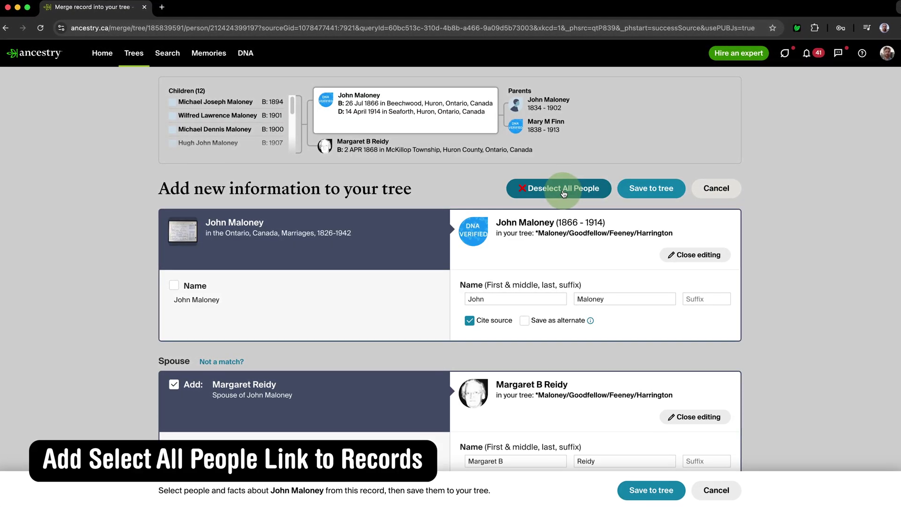
pyautogui.scroll(-8, 563, 193)
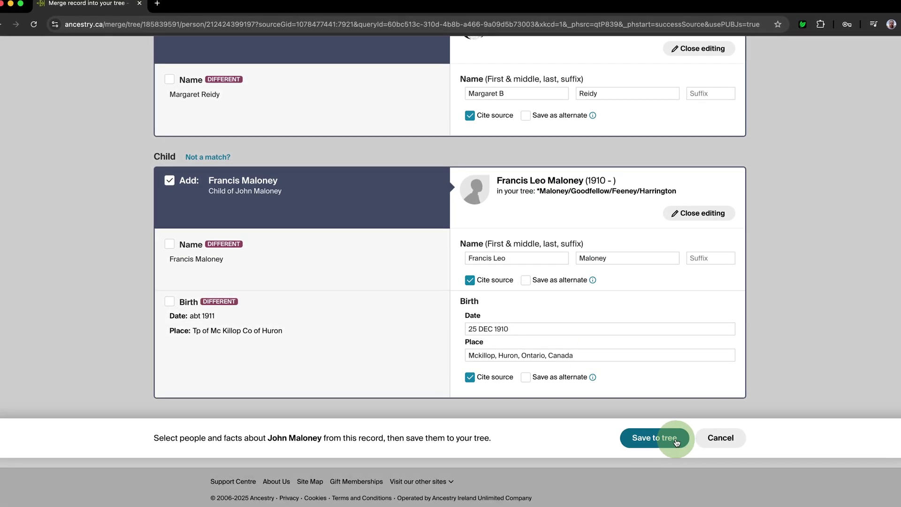
pyautogui.scroll(6, 786, 338)
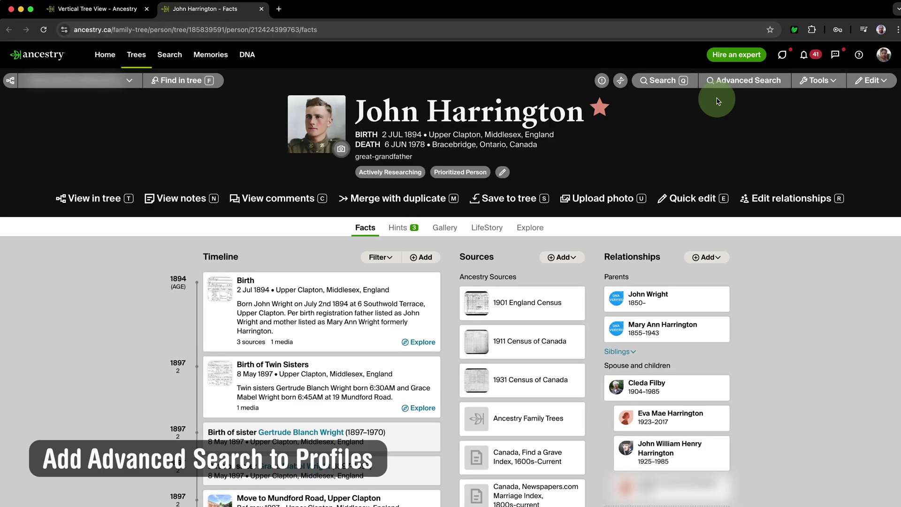
# Search FamilySearch Records for this person from the Advanced Search site list
pyautogui.click(717, 81)
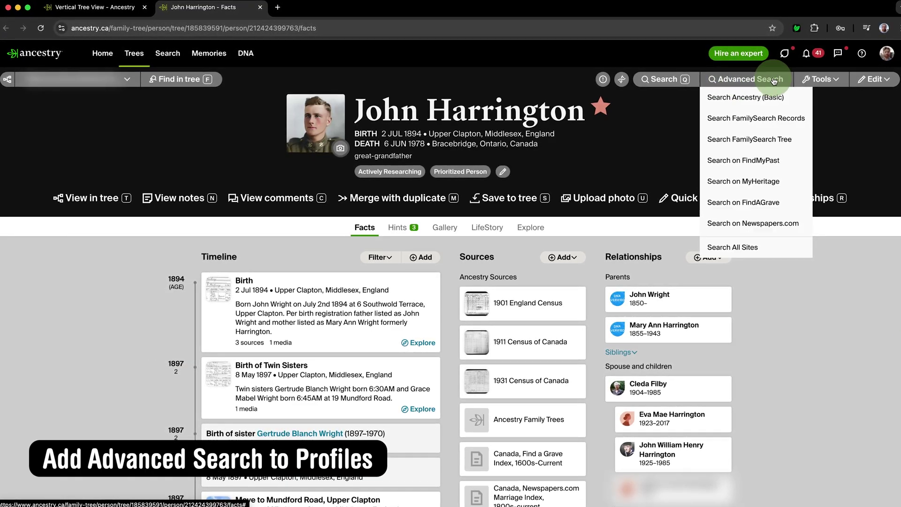
pyautogui.click(788, 121)
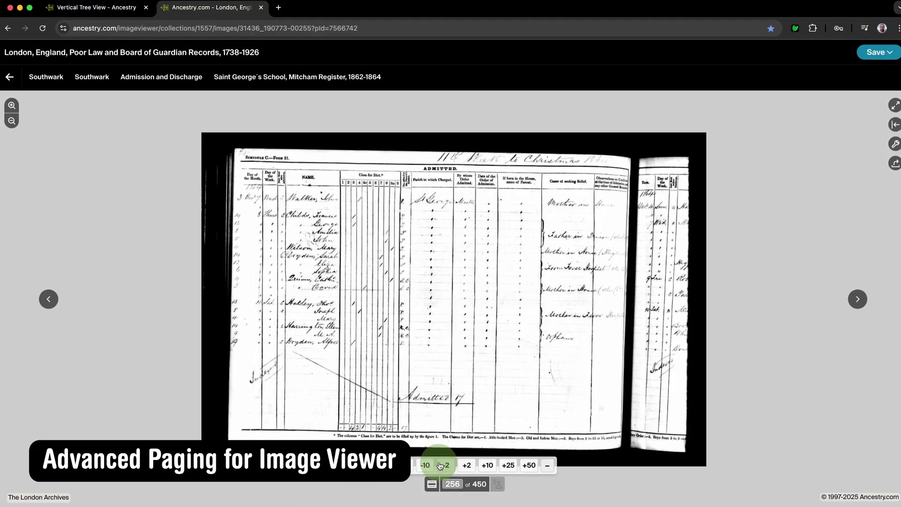
# Advance through the register images by 10, 10, 25 and then 50
pyautogui.click(488, 465)
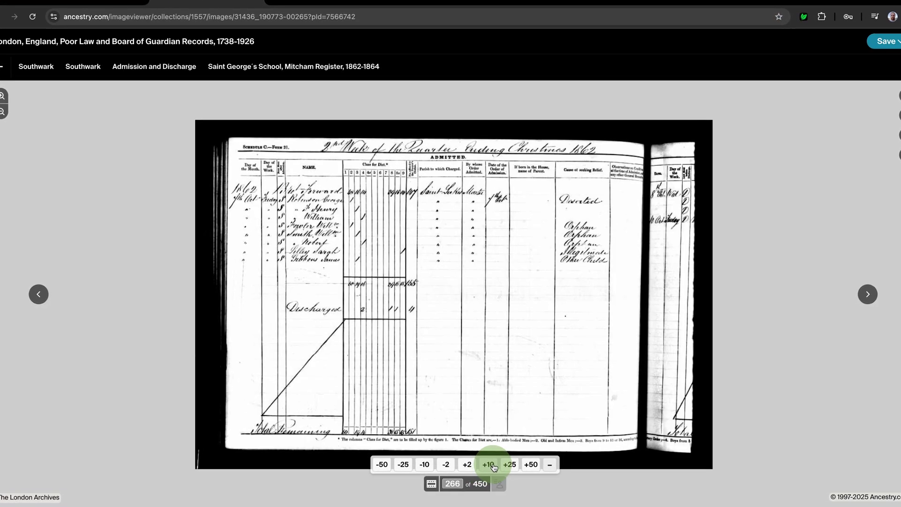
pyautogui.click(488, 464)
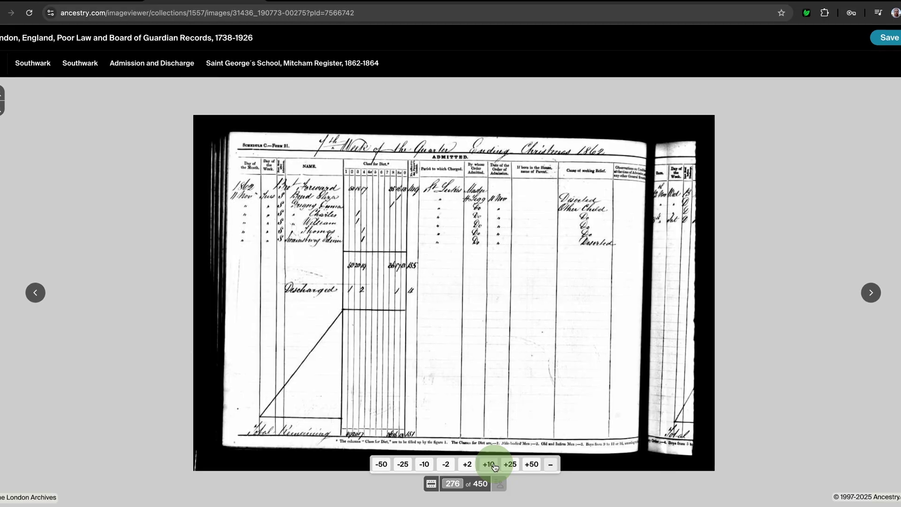
pyautogui.click(511, 465)
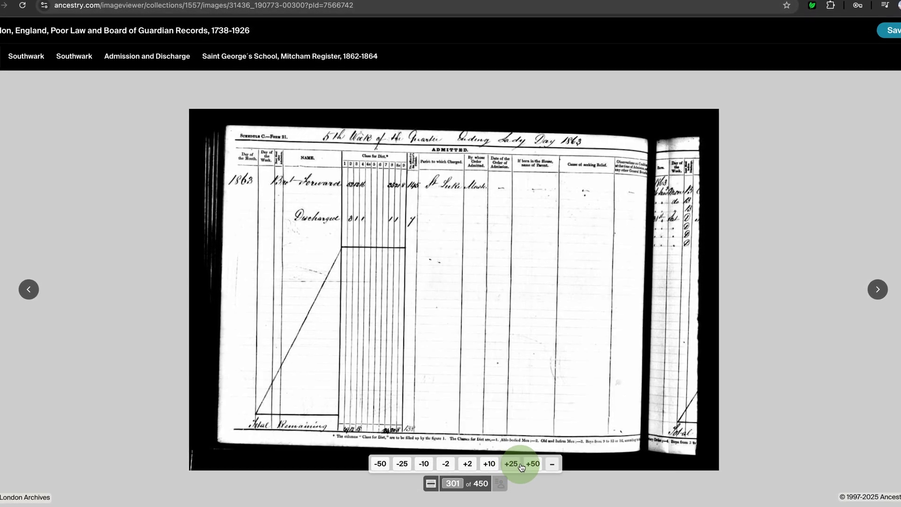
pyautogui.click(530, 466)
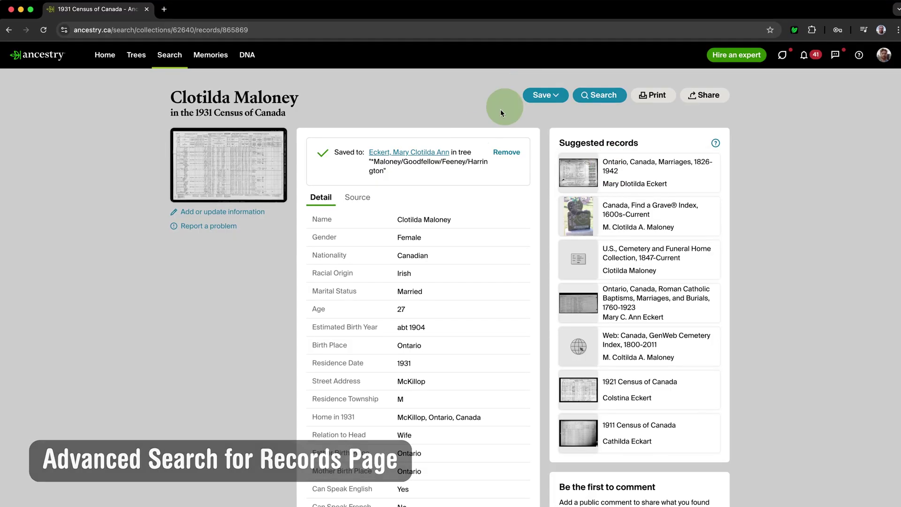
# Search MyHeritage, then FamilySearch Records, for the census subject from the record's Search menu
pyautogui.click(604, 96)
pyautogui.click(627, 167)
pyautogui.click(634, 193)
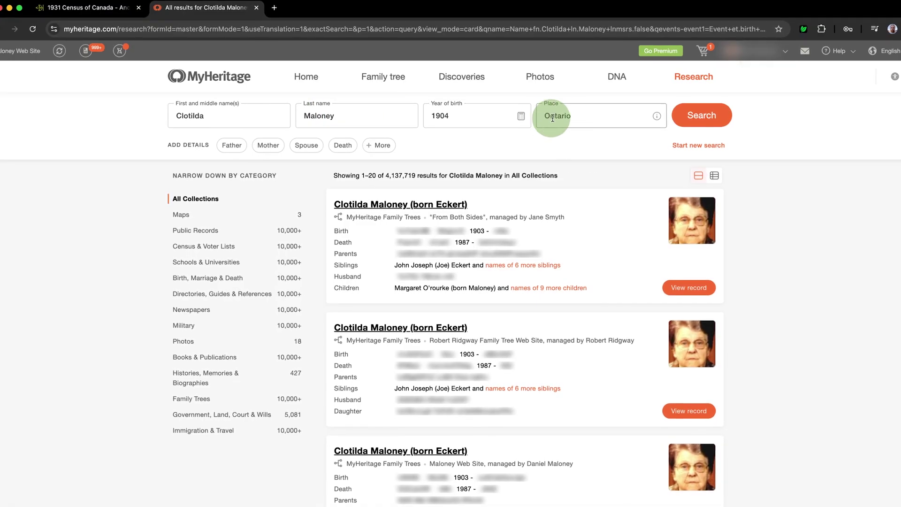
pyautogui.press('super+w')
pyautogui.click(602, 96)
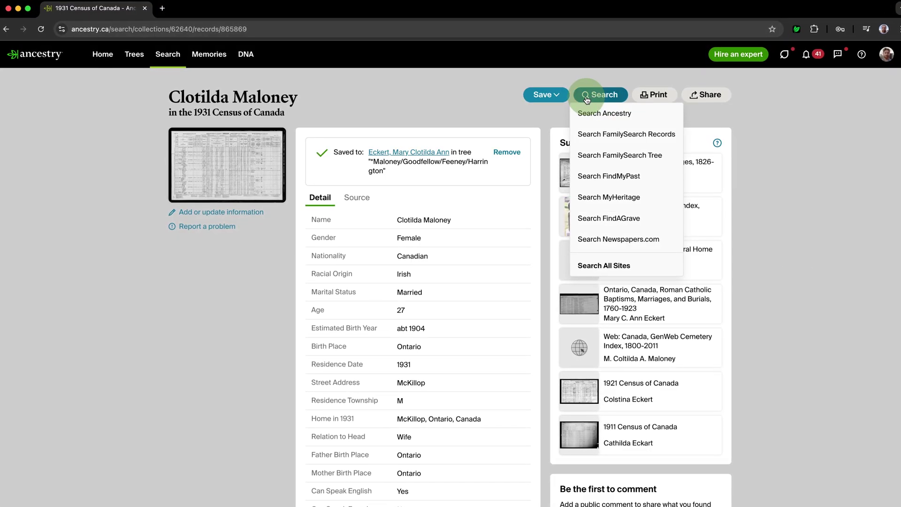
pyautogui.click(630, 136)
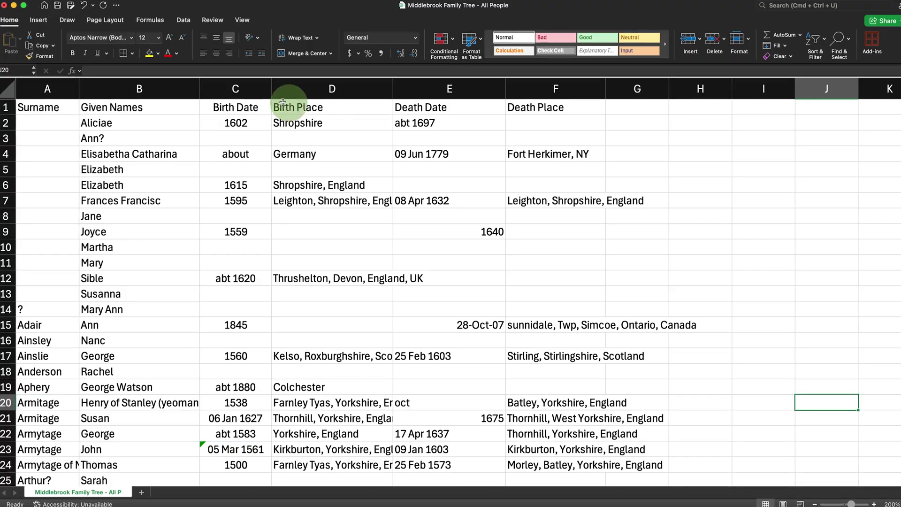
pyautogui.scroll(-5, 66, 178)
pyautogui.scroll(-10, 66, 178)
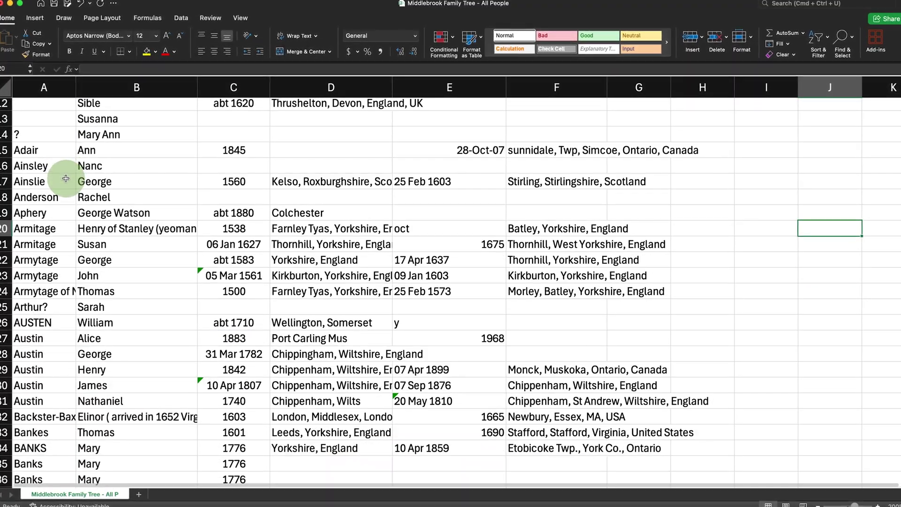
pyautogui.scroll(-4, 64, 179)
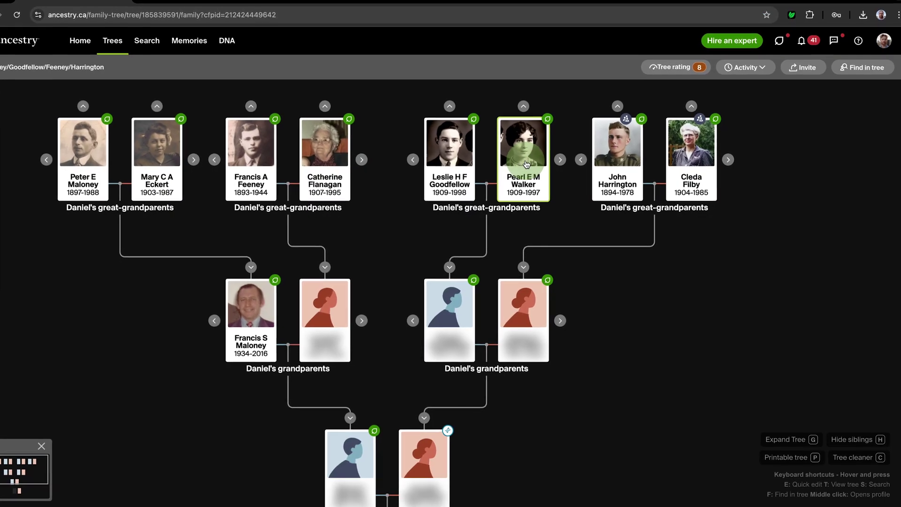
# Centre the tree on the selected person with T and quick-edit her ancestor with E
pyautogui.press('t')
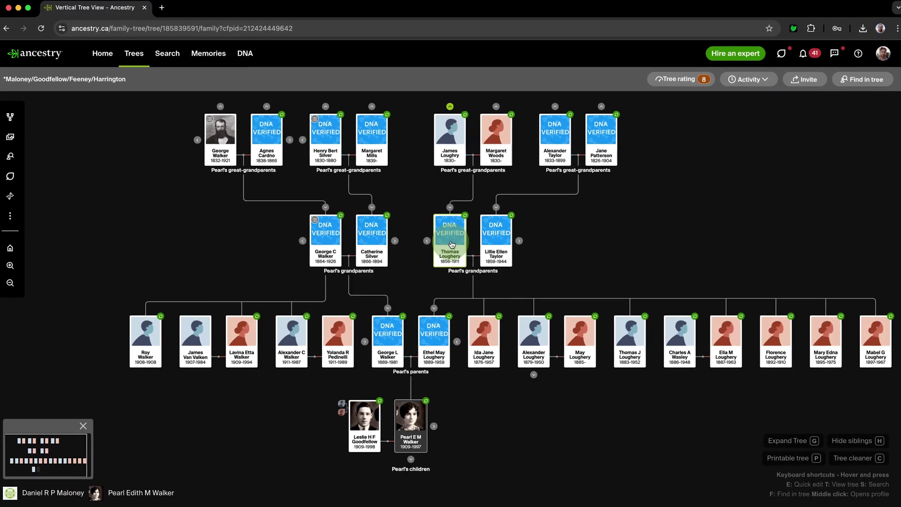
pyautogui.press('e')
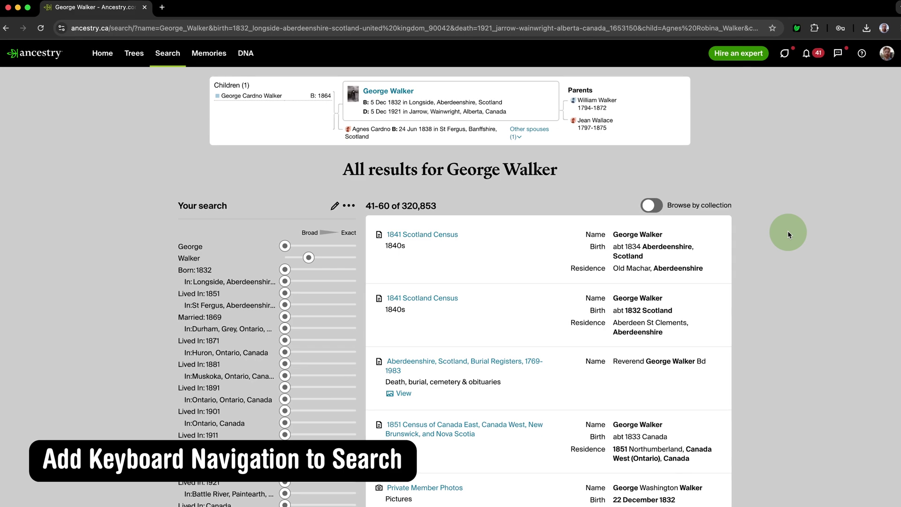
# Page George Walker's search results forward twice to 81-100, then back twice
pyautogui.press('Right')
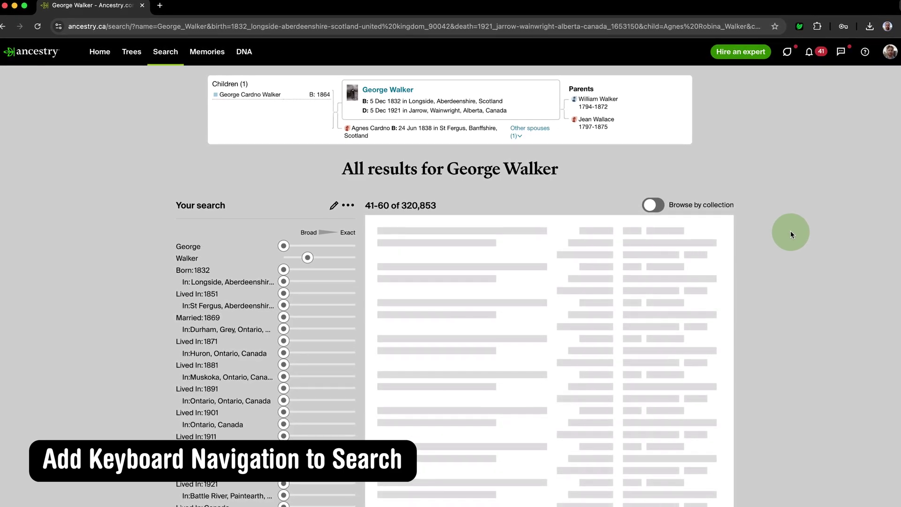
pyautogui.press('Right')
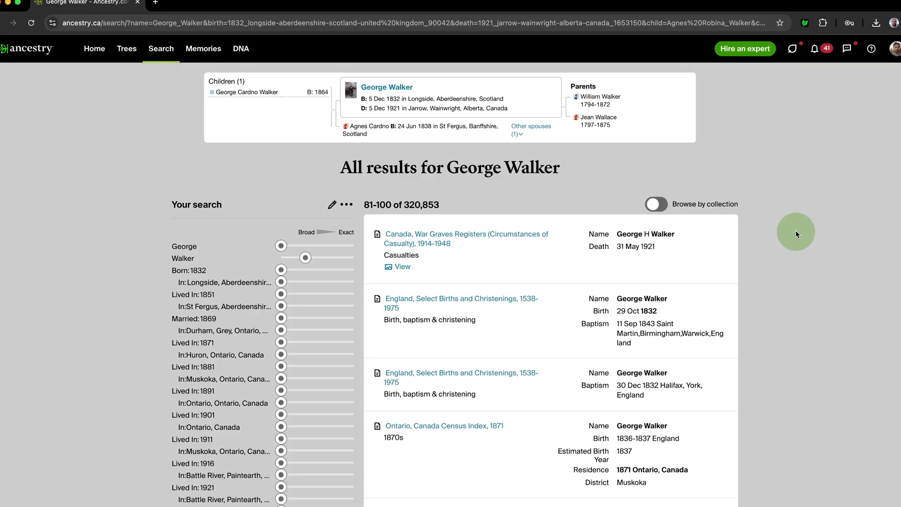
pyautogui.press('Left')
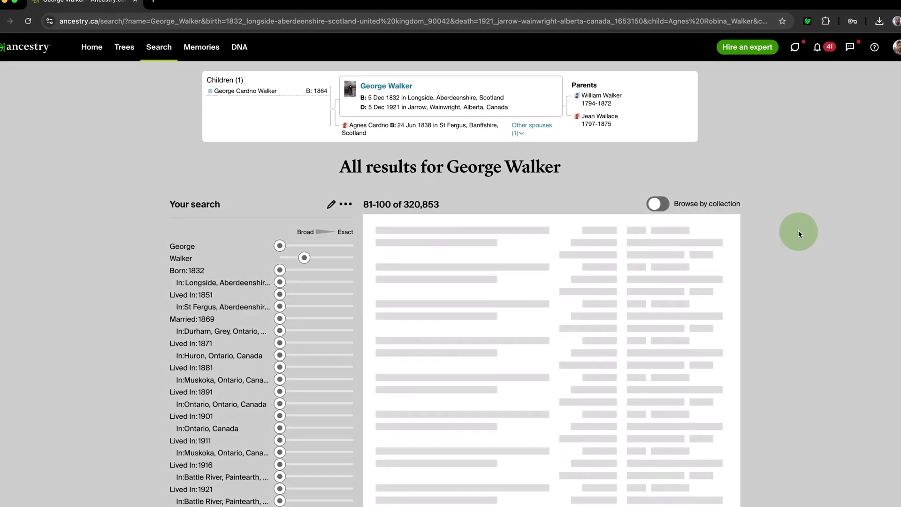
pyautogui.press('Left')
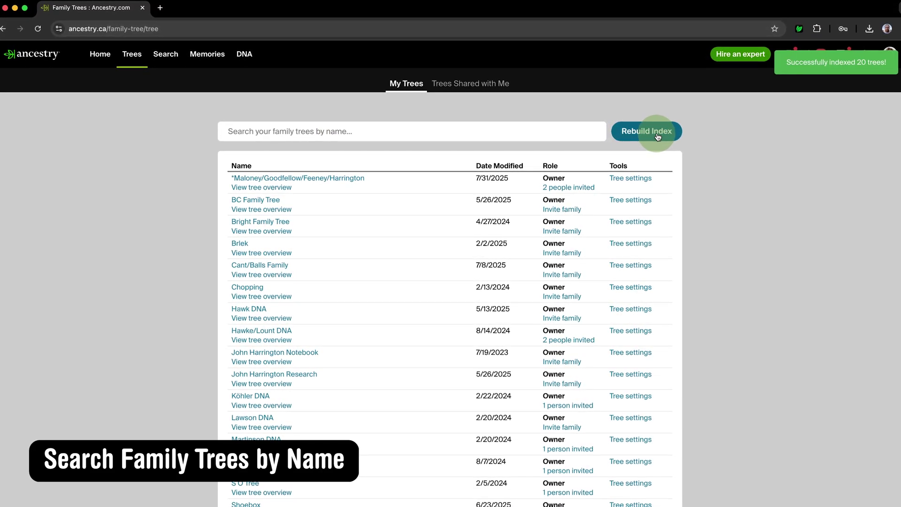
# Search the tree list for 'tree dna' and step through the suggested DNA trees
pyautogui.click(432, 130)
pyautogui.write('dna')
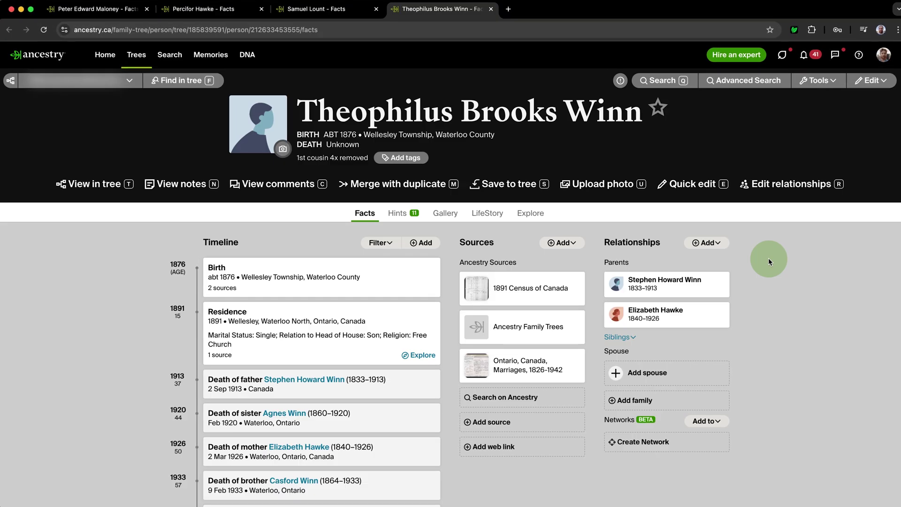
pyautogui.write('qtree dna')
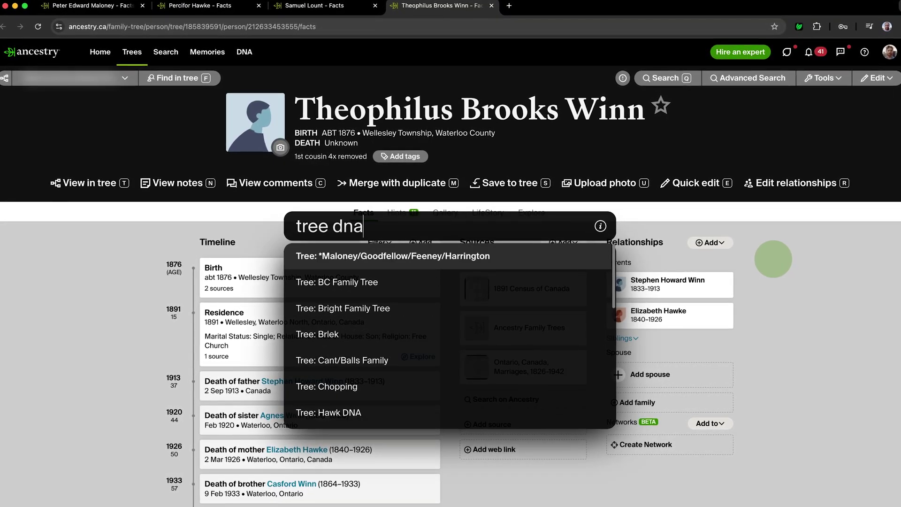
pyautogui.press('Down')
pyautogui.press('Down')
pyautogui.press('Up')
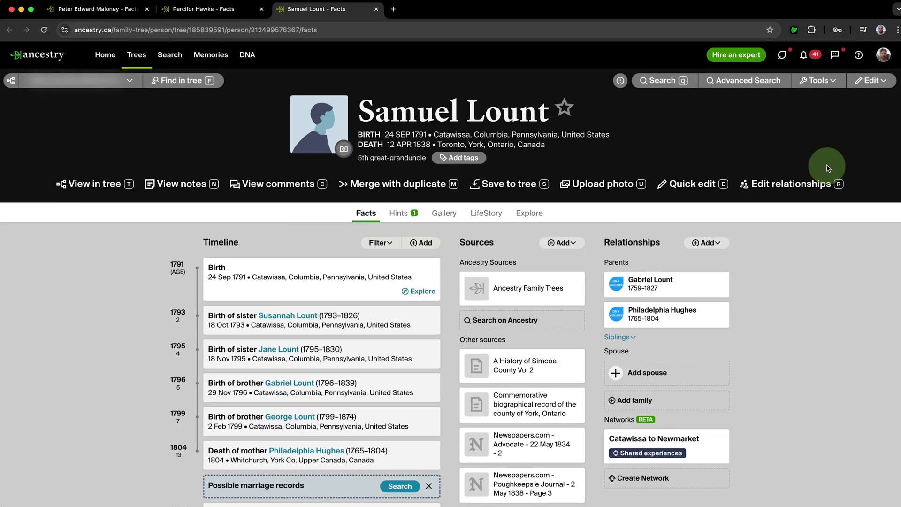
pyautogui.hotkey('ctrl', '/')
pyautogui.write('theo')
pyautogui.press('Return')
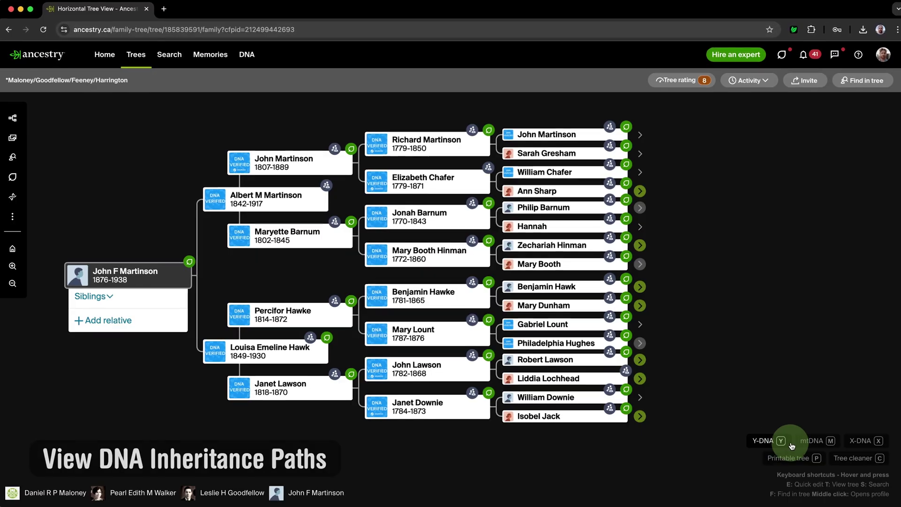
pyautogui.click(777, 444)
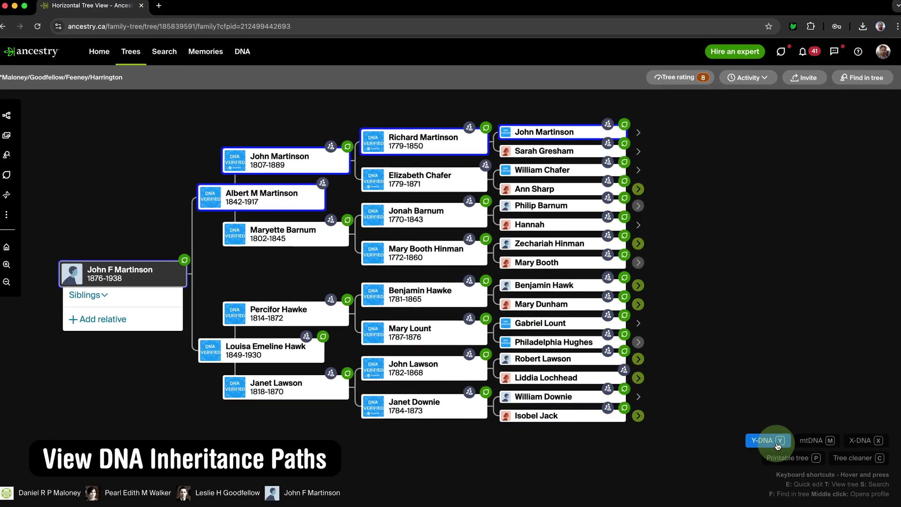
pyautogui.click(810, 443)
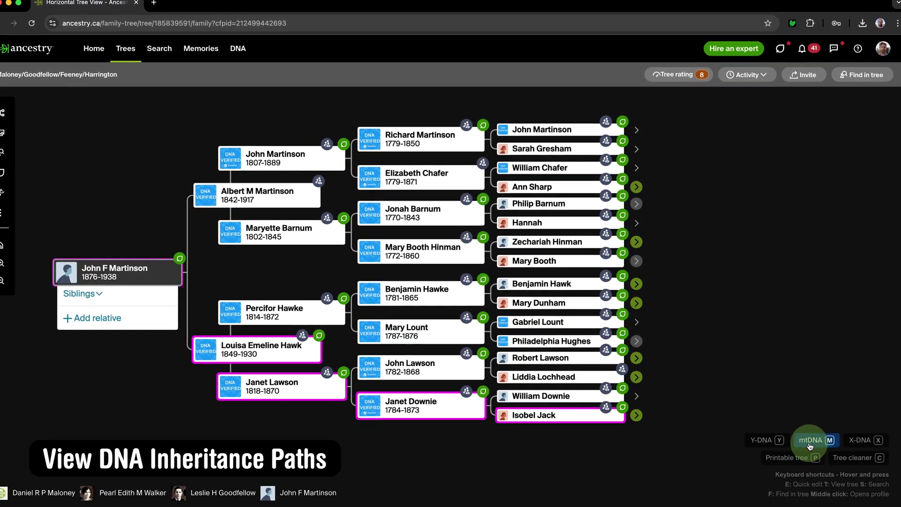
pyautogui.click(845, 444)
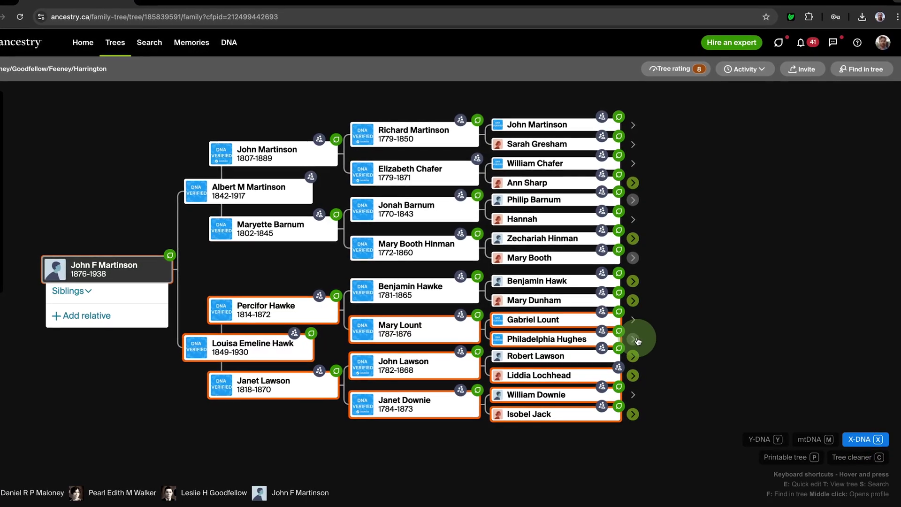
pyautogui.click(633, 338)
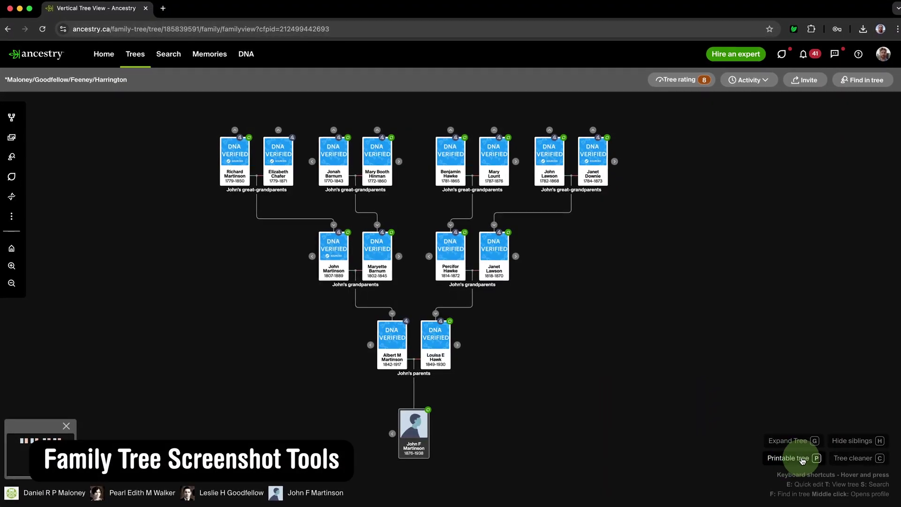
pyautogui.click(802, 459)
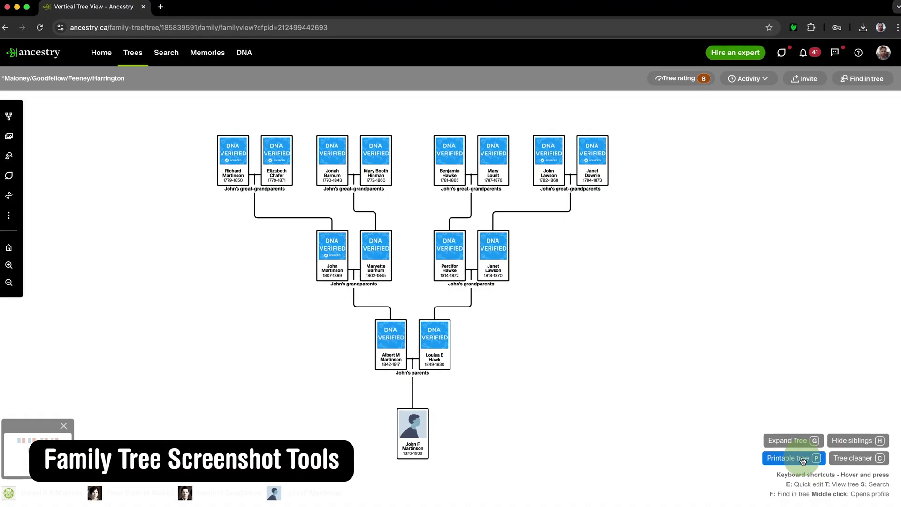
# Toggle the Printable tree off, on and off again, ending in the normal dark view
pyautogui.click(802, 458)
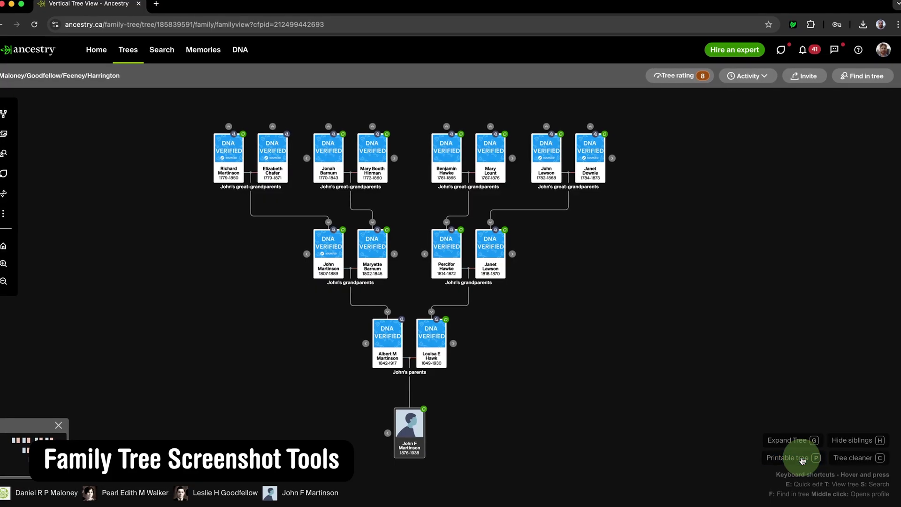
pyautogui.click(802, 458)
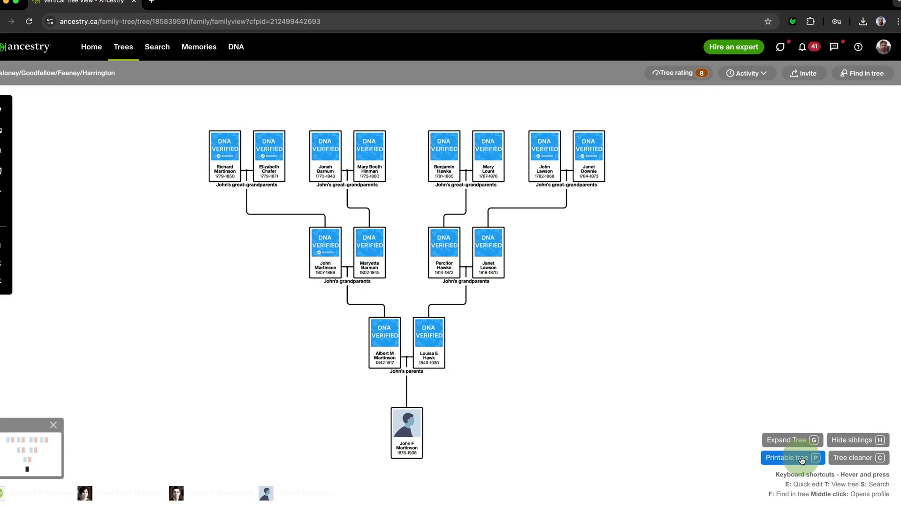
pyautogui.click(803, 459)
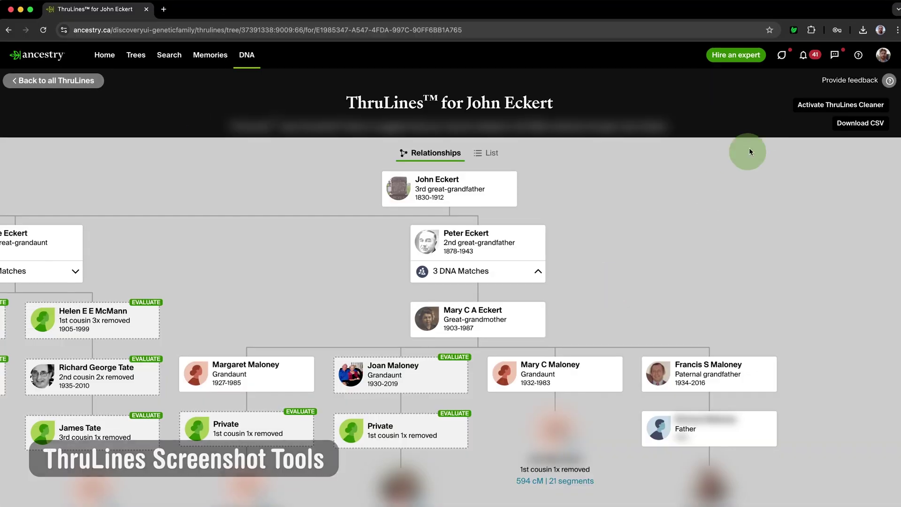
pyautogui.click(859, 106)
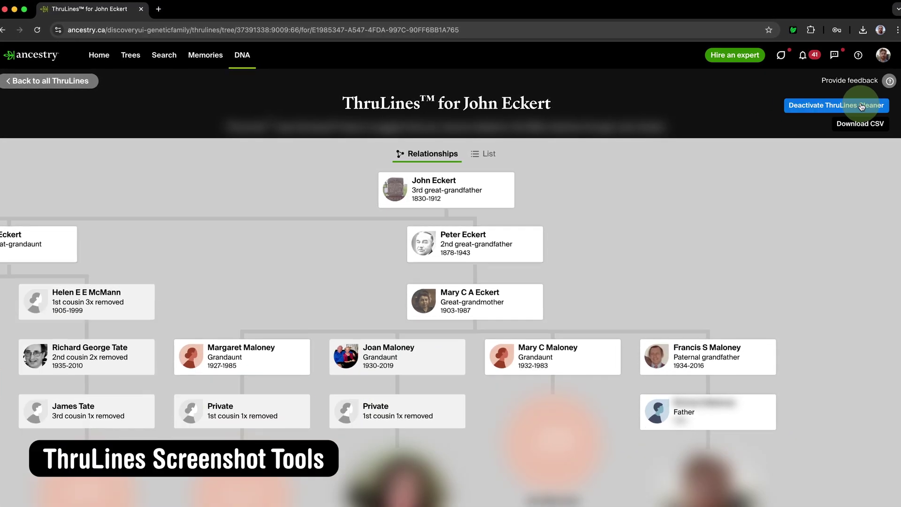
pyautogui.scroll(-2, 716, 201)
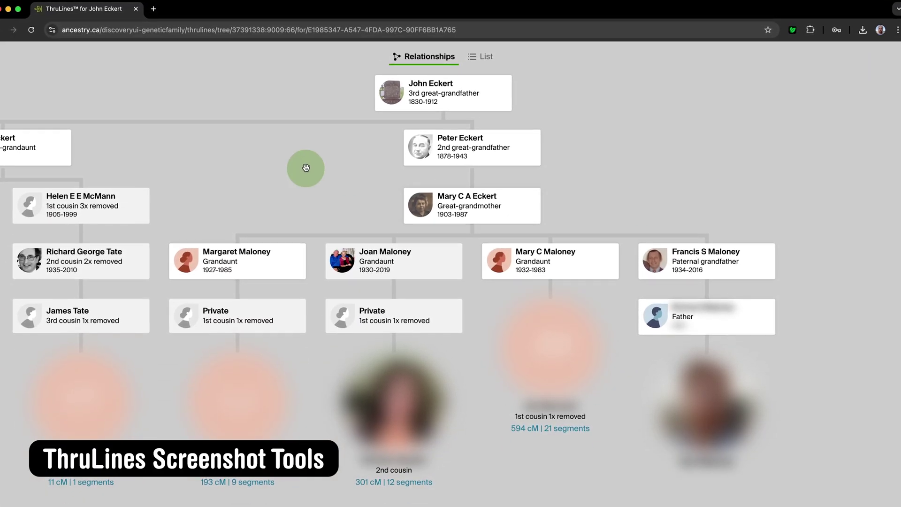
pyautogui.moveTo(265, 169); pyautogui.dragTo(657, 161)
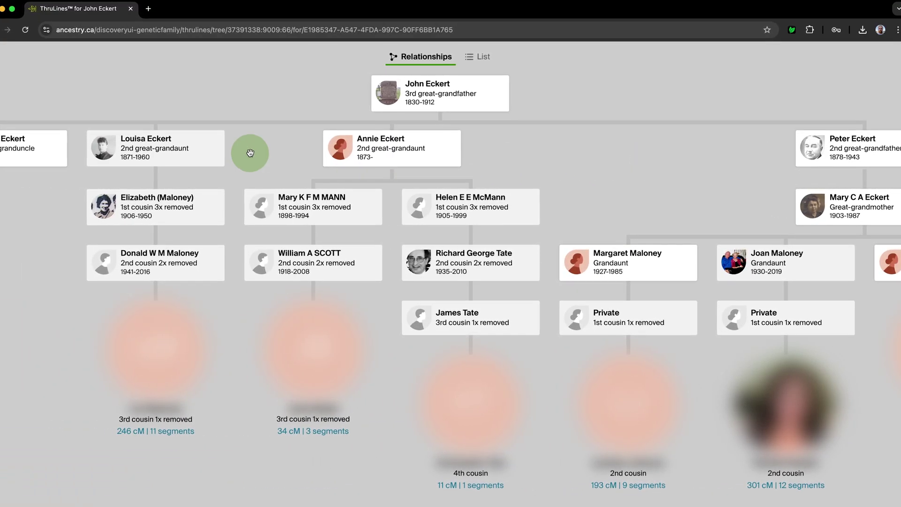
pyautogui.moveTo(248, 153); pyautogui.dragTo(513, 153)
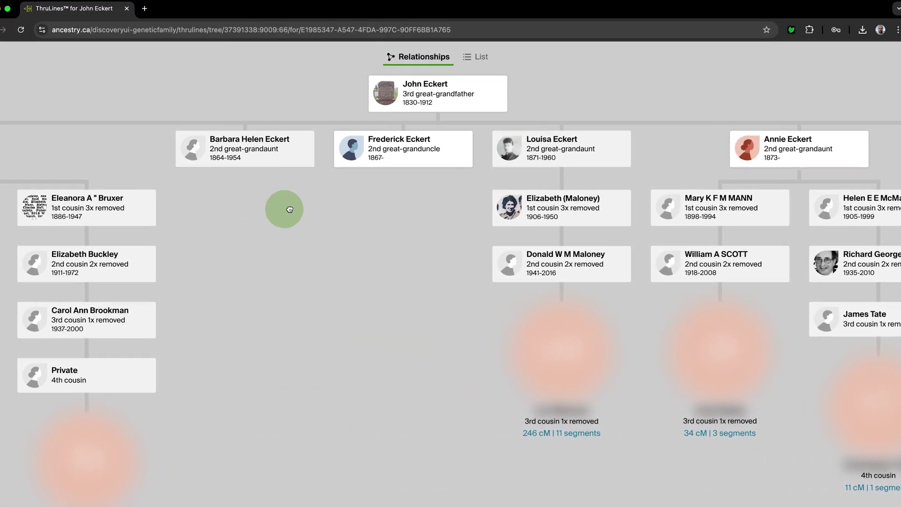
pyautogui.moveTo(289, 209); pyautogui.dragTo(370, 207)
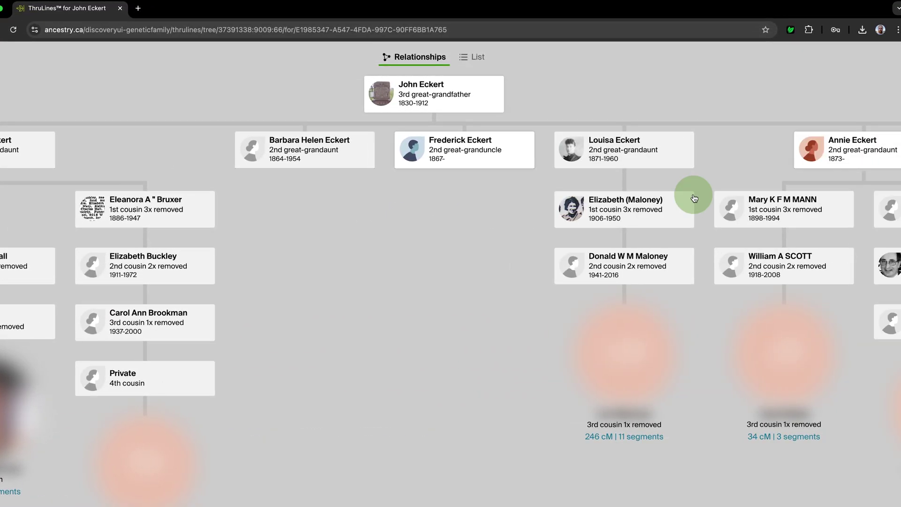
pyautogui.moveTo(738, 171); pyautogui.dragTo(279, 202)
pyautogui.moveTo(702, 174); pyautogui.dragTo(236, 201)
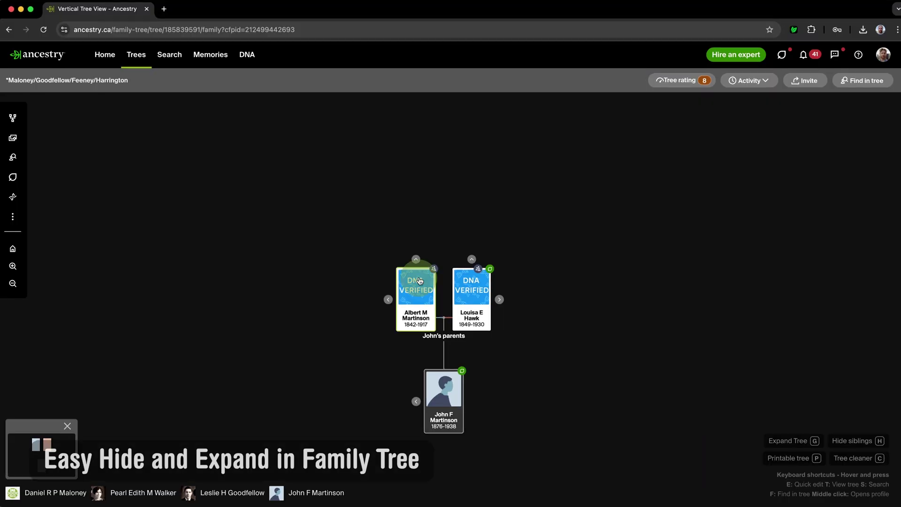
pyautogui.click(416, 259)
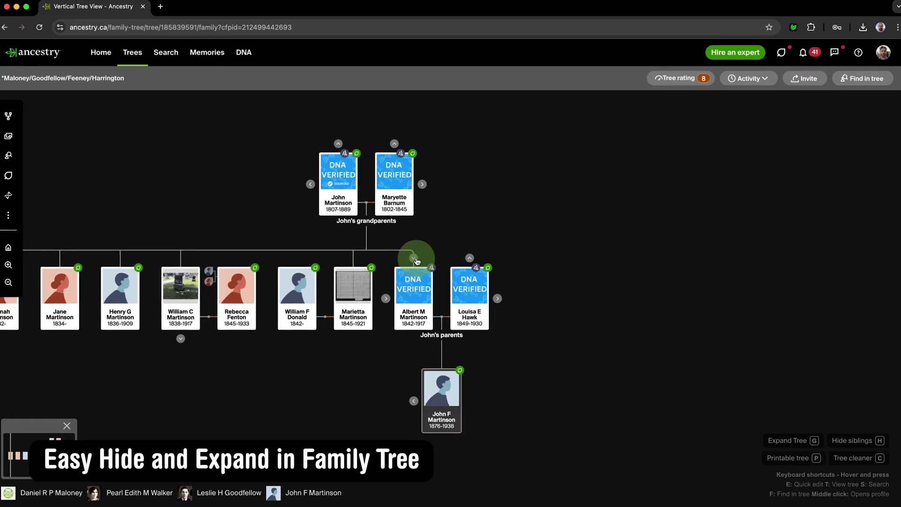
pyautogui.click(468, 258)
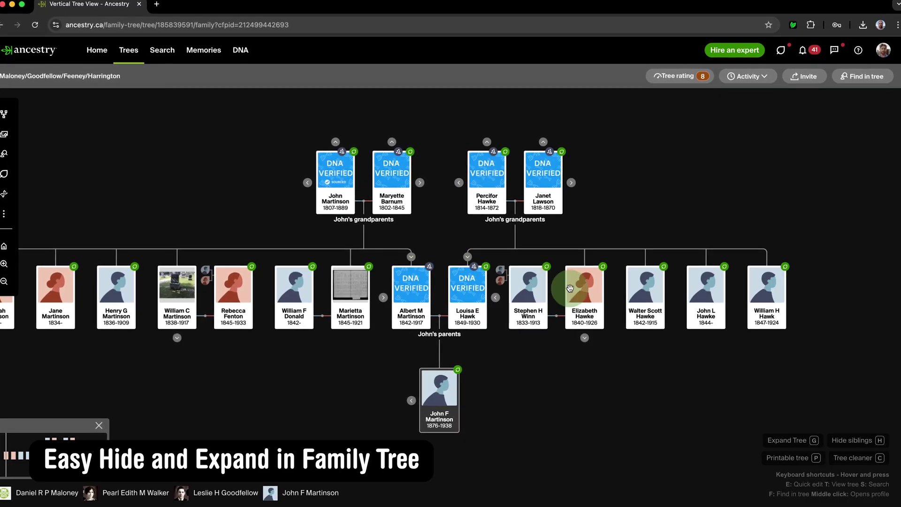
pyautogui.click(872, 441)
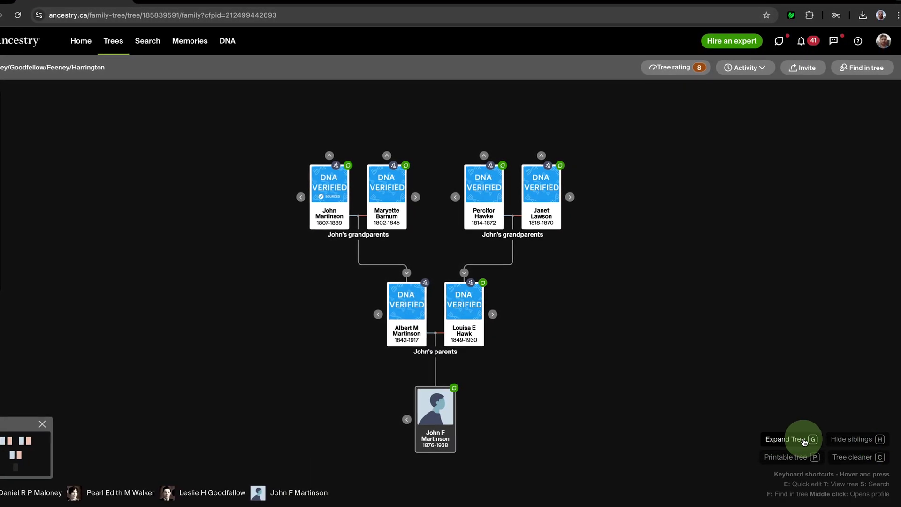
pyautogui.click(804, 441)
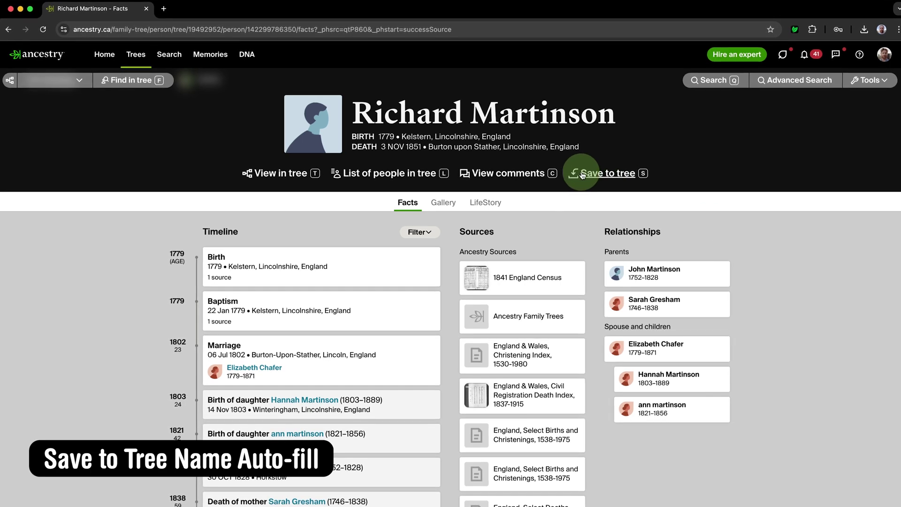
pyautogui.click(605, 174)
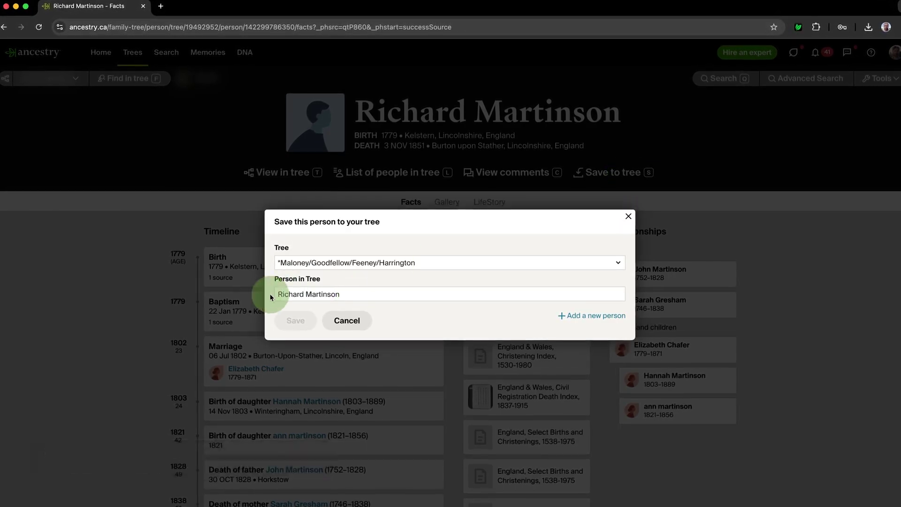
pyautogui.click(368, 291)
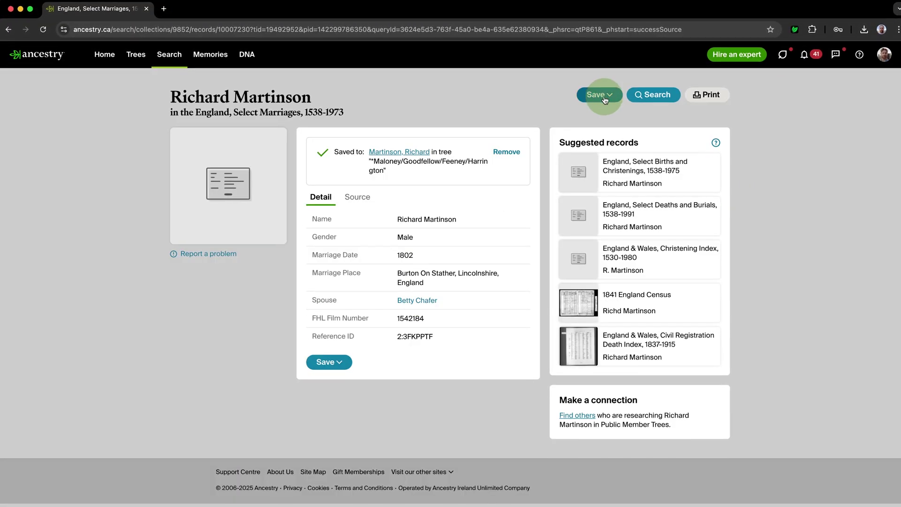
pyautogui.click(605, 96)
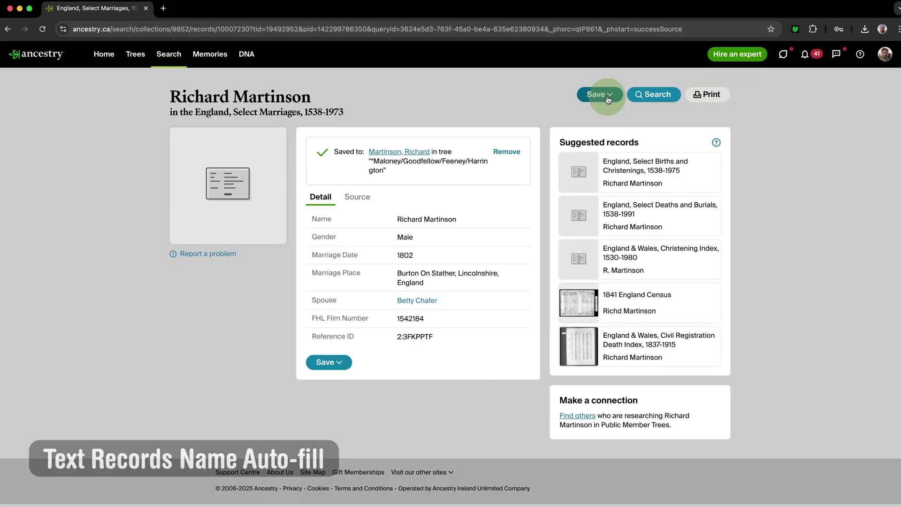
pyautogui.click(608, 116)
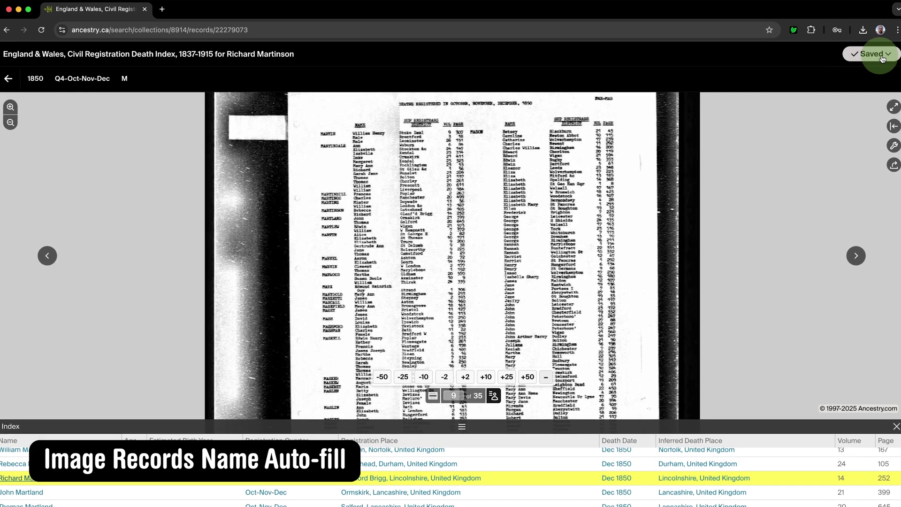
# Attach the death index record, then open the FamilySearch Wiki for William Martinson's birthplace
pyautogui.click(886, 59)
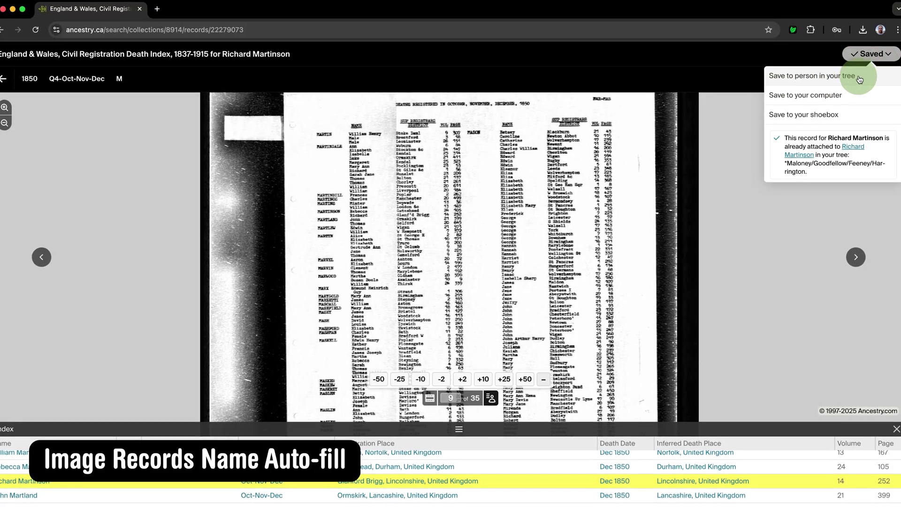
pyautogui.click(866, 77)
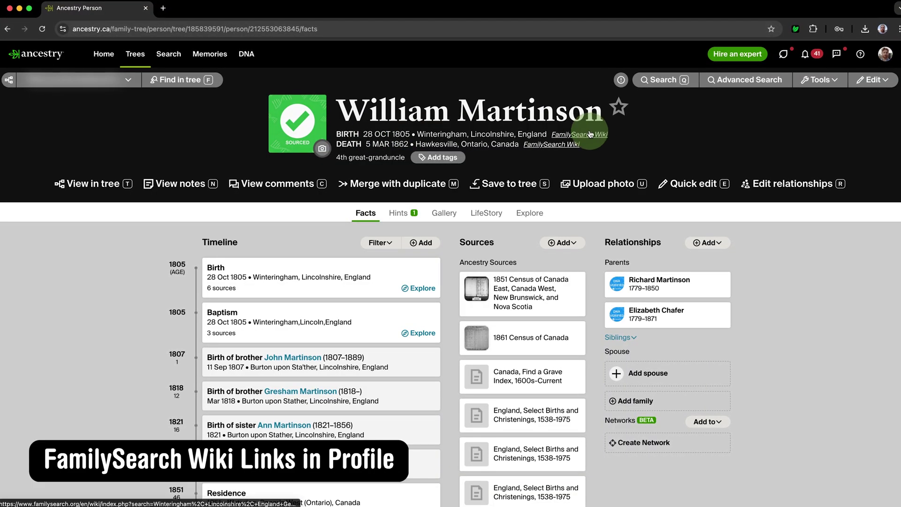
pyautogui.click(581, 135)
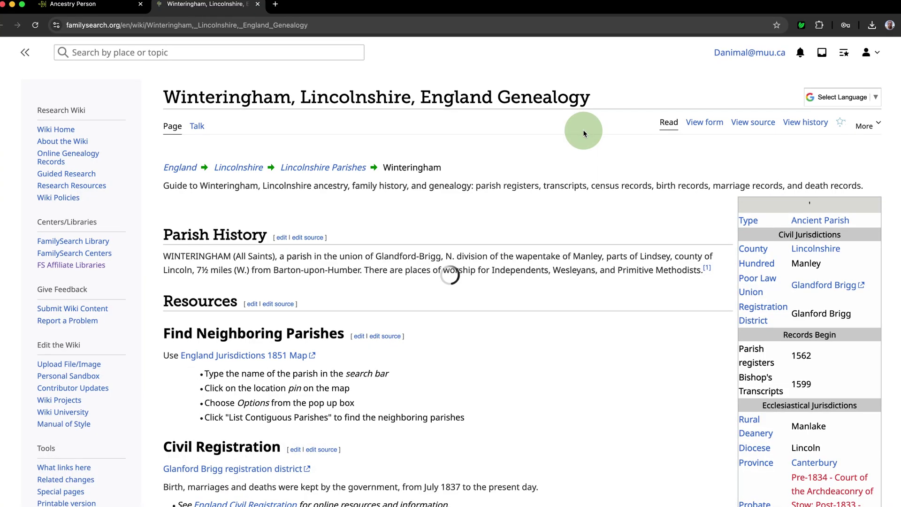
# Review Winteringham's Church Records, then open the Waterloo County, Ontario, Canada Genealogy page for the death place
pyautogui.scroll(-10, 584, 130)
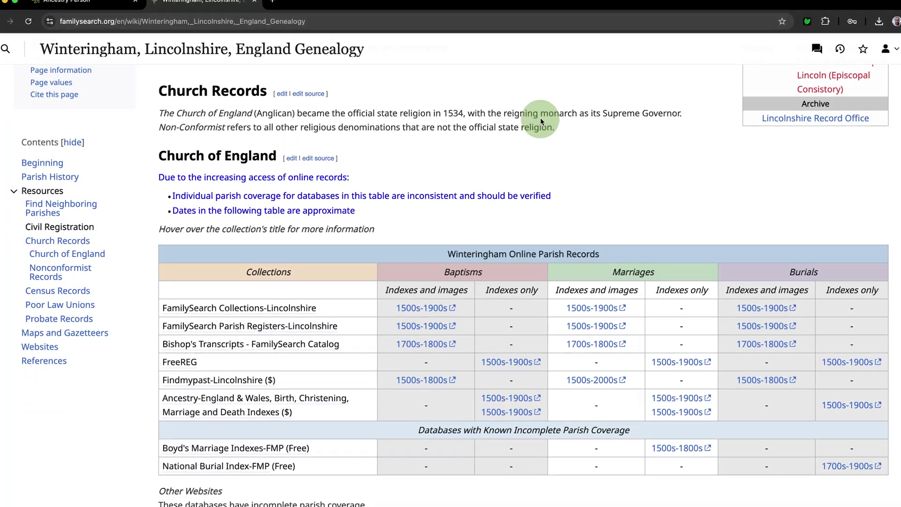
pyautogui.press('super+w')
pyautogui.click(543, 145)
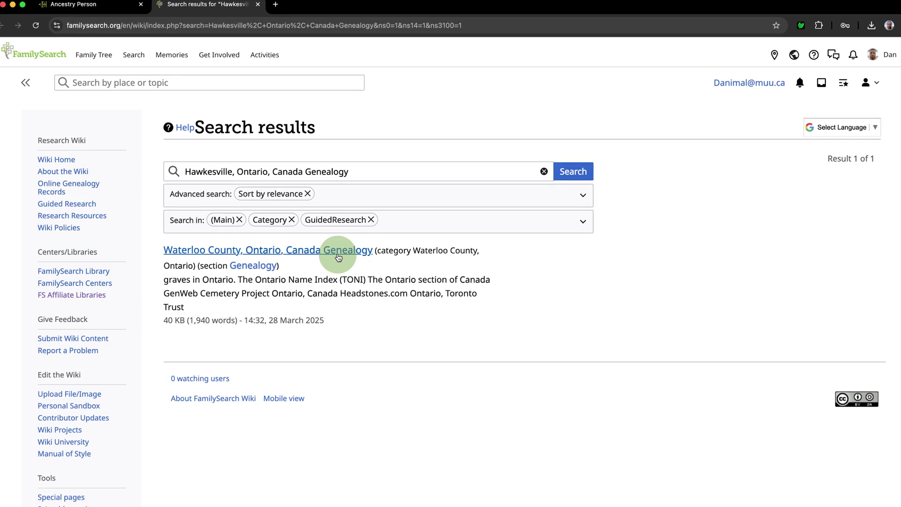
pyautogui.click(319, 249)
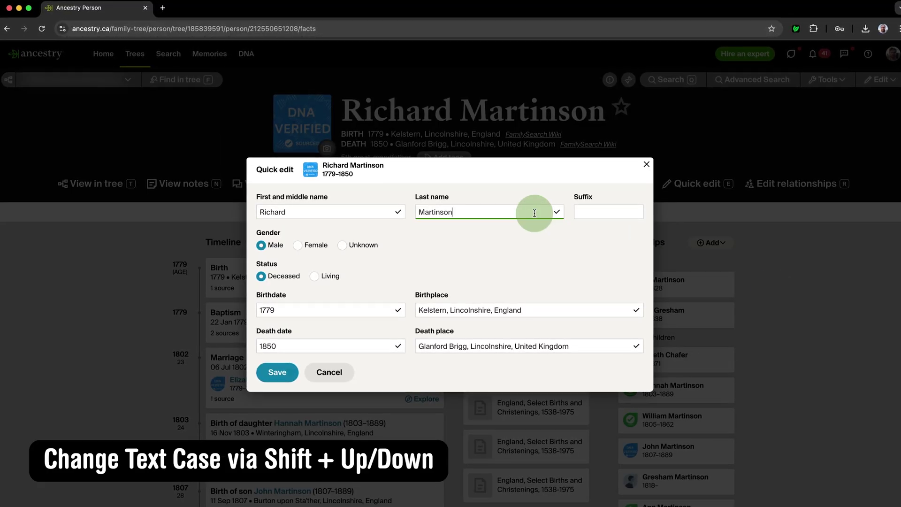
# Cycle the Last name's case with Shift+Up/Down, converting MARTINSON to Martinson
pyautogui.hotkey('shift', 'Up')
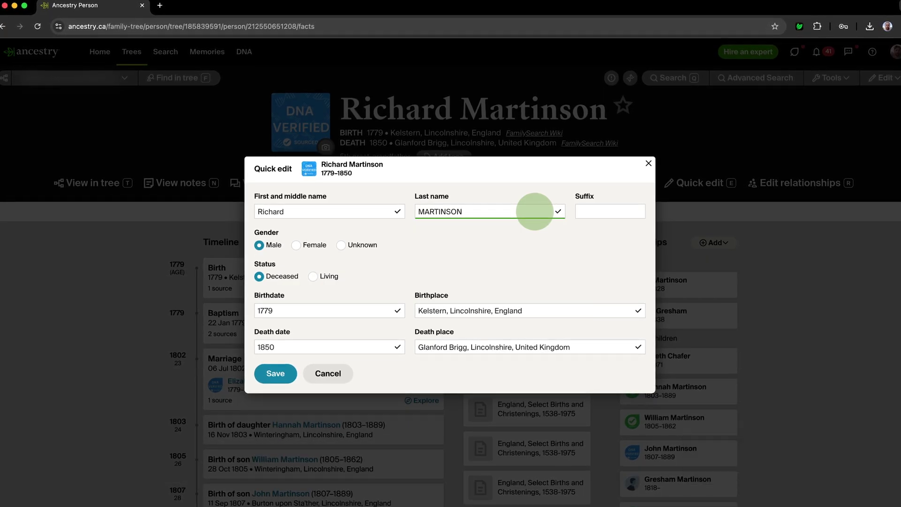
pyautogui.hotkey('shift', 'Down')
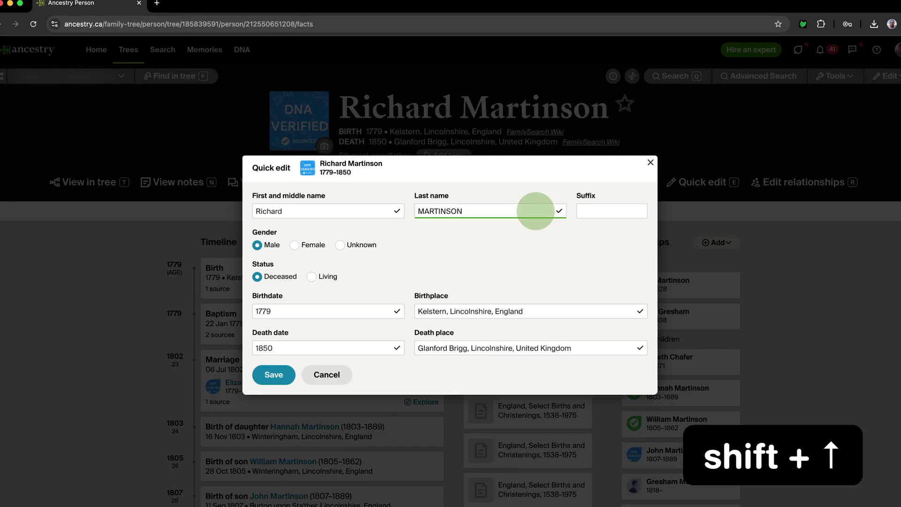
pyautogui.hotkey('shift', 'Down')
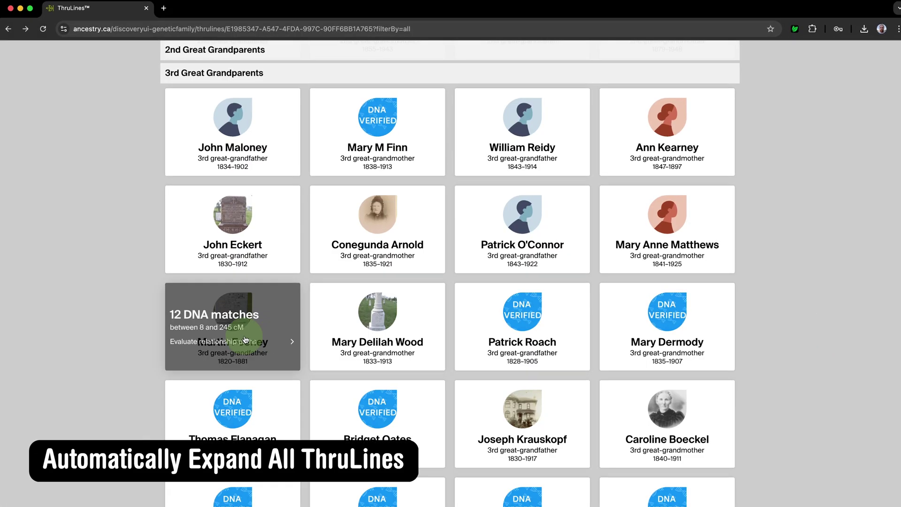
pyautogui.click(244, 336)
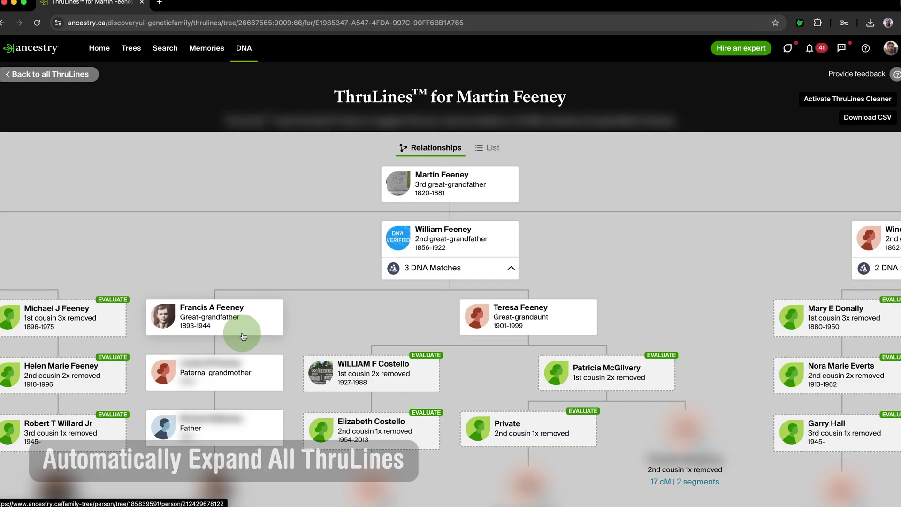
pyautogui.moveTo(124, 248); pyautogui.dragTo(569, 241)
pyautogui.moveTo(213, 250); pyautogui.dragTo(322, 244)
pyautogui.moveTo(738, 233); pyautogui.dragTo(398, 239)
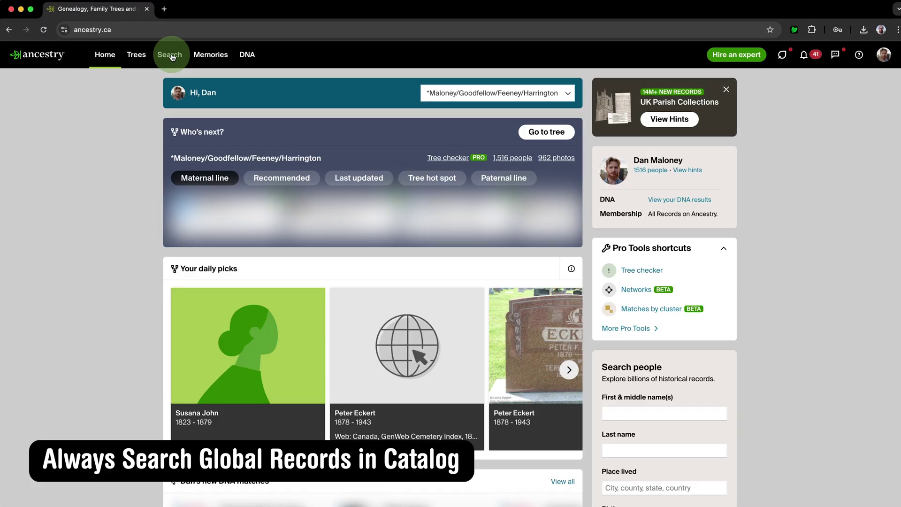
pyautogui.click(170, 54)
pyautogui.click(165, 201)
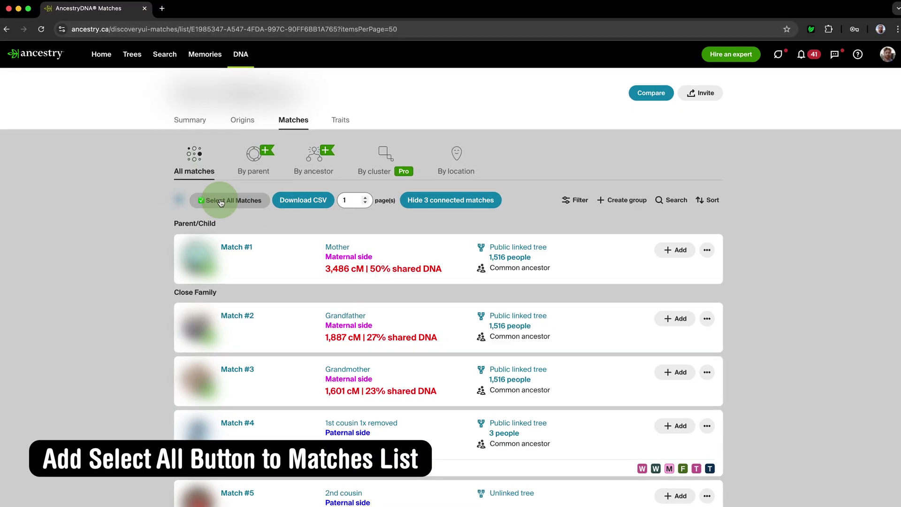
# Select all 50 AncestryDNA matches on the page at once
pyautogui.click(233, 201)
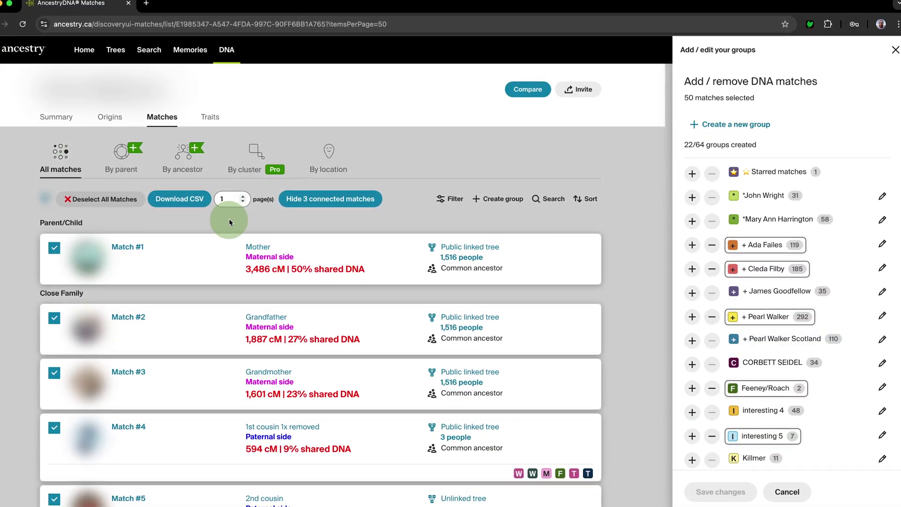
# Select all 20 shared matches at once, opening the add-to-groups panel
pyautogui.scroll(-20, 228, 220)
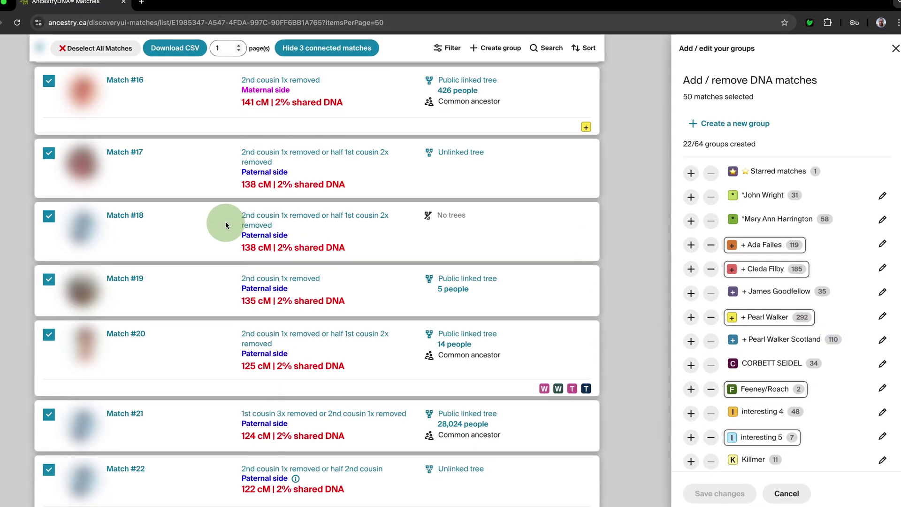
pyautogui.scroll(-8, 225, 225)
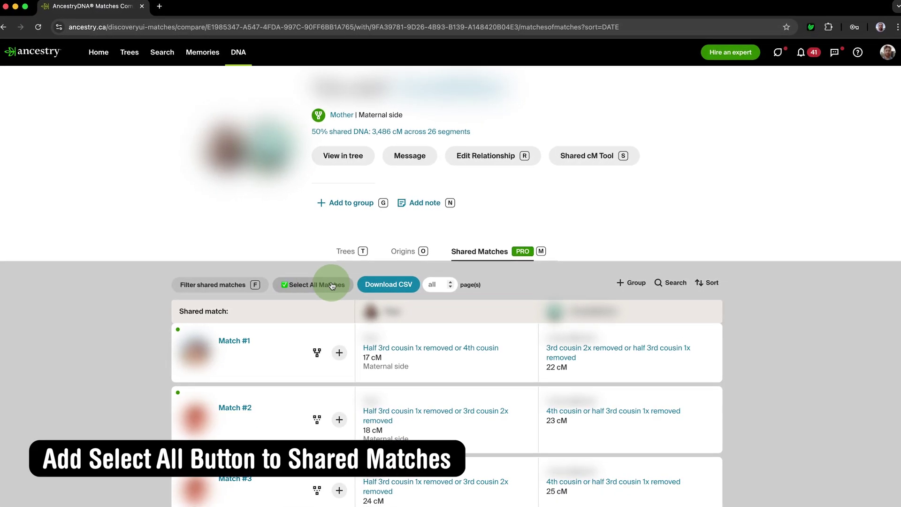
pyautogui.click(333, 285)
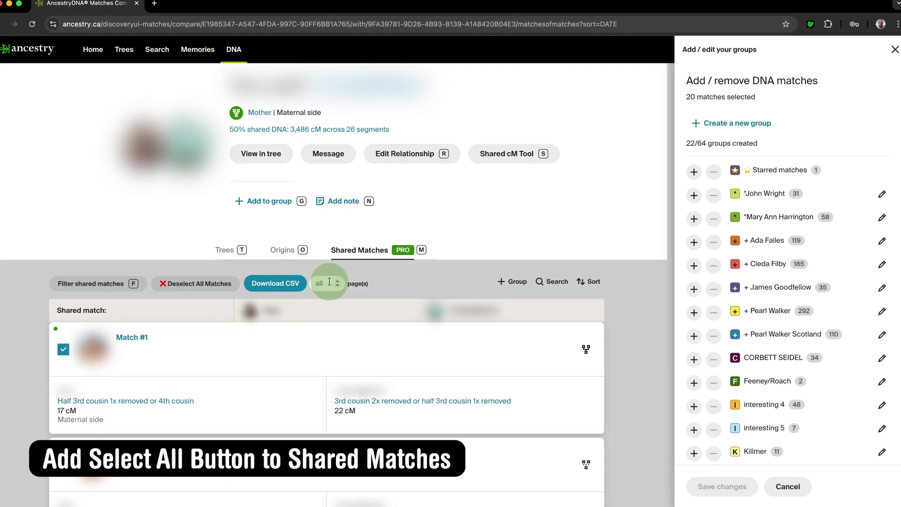
pyautogui.scroll(-14, 325, 280)
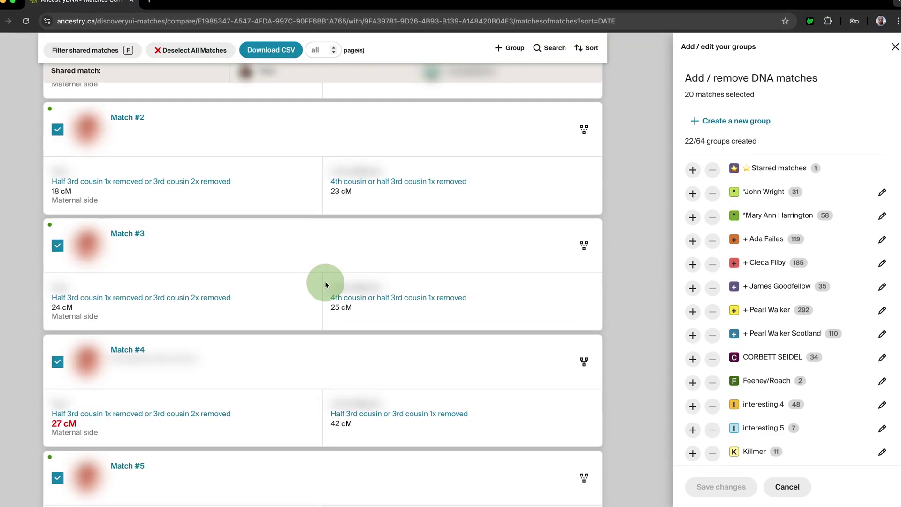
pyautogui.scroll(-10, 322, 280)
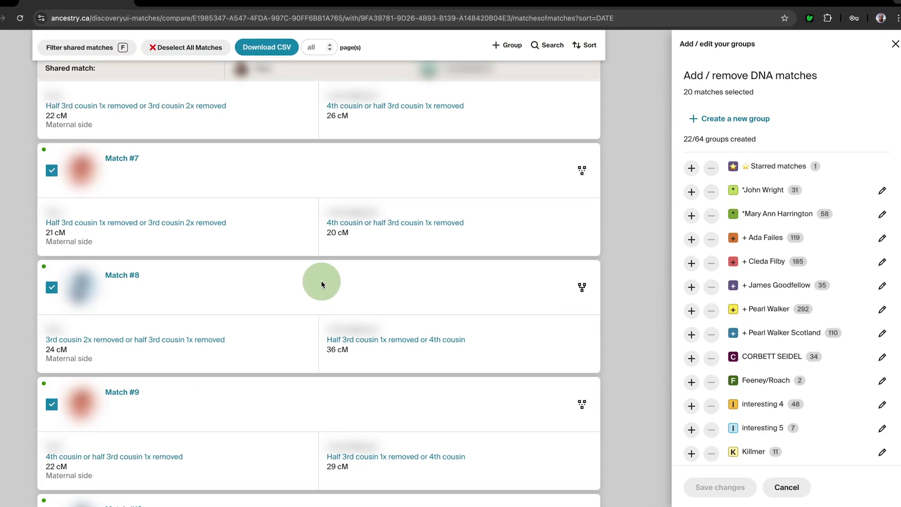
pyautogui.scroll(12, 318, 280)
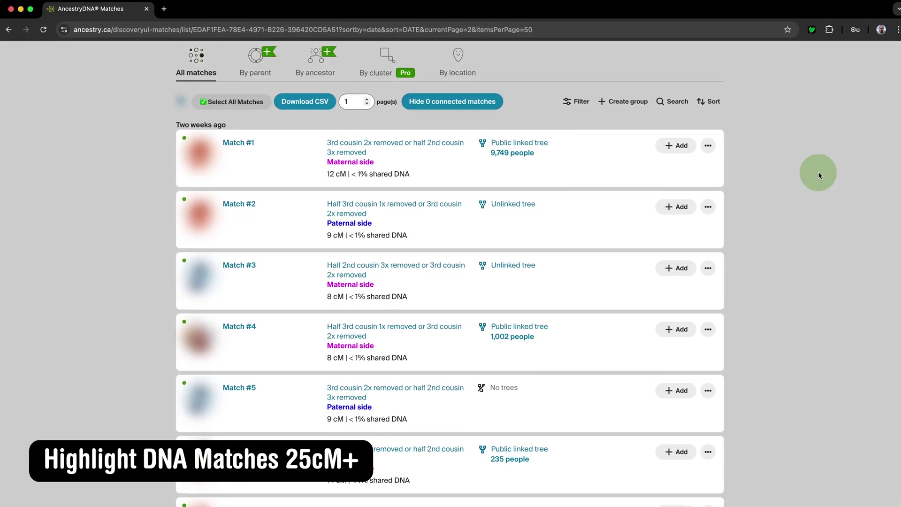
pyautogui.scroll(-12, 818, 175)
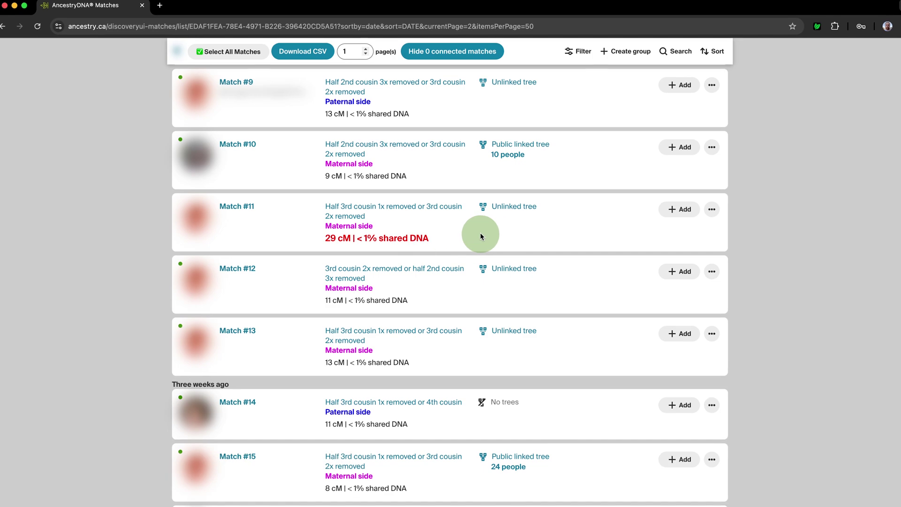
# Scroll the match and shared-match lists to view red 25 cM and 50 cM highlights
pyautogui.scroll(-9, 479, 236)
pyautogui.scroll(-10, 488, 232)
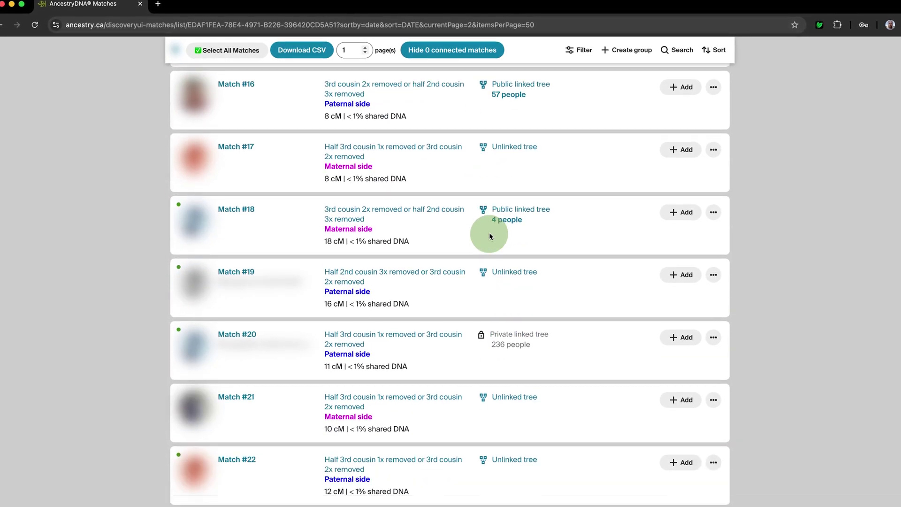
pyautogui.scroll(-9, 539, 235)
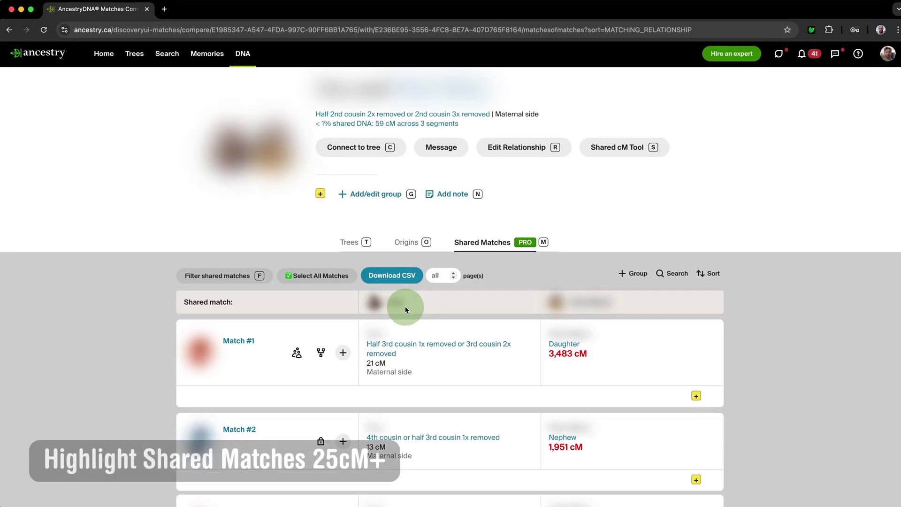
pyautogui.scroll(-10, 404, 307)
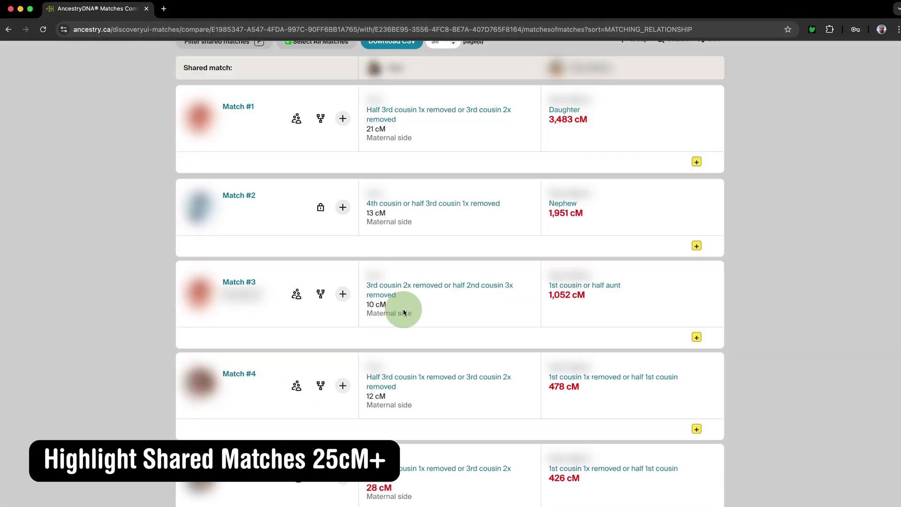
pyautogui.scroll(-12, 403, 313)
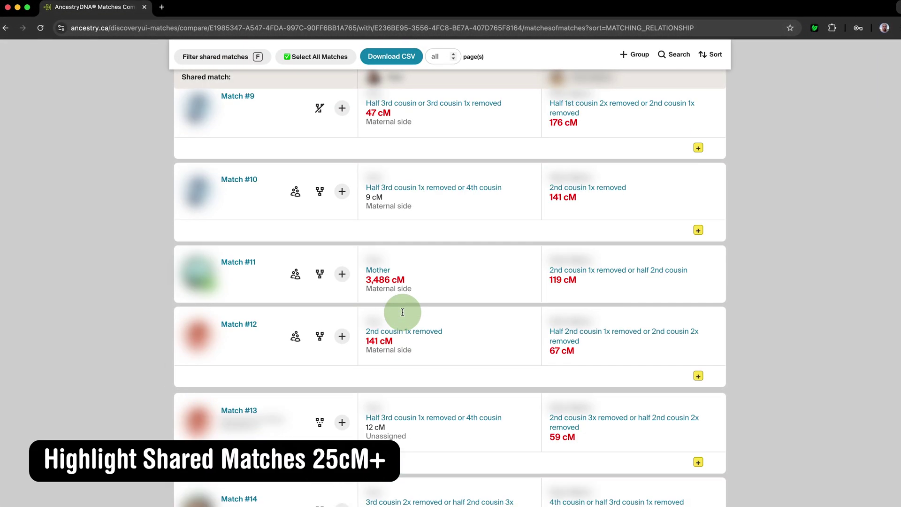
pyautogui.scroll(15, 402, 312)
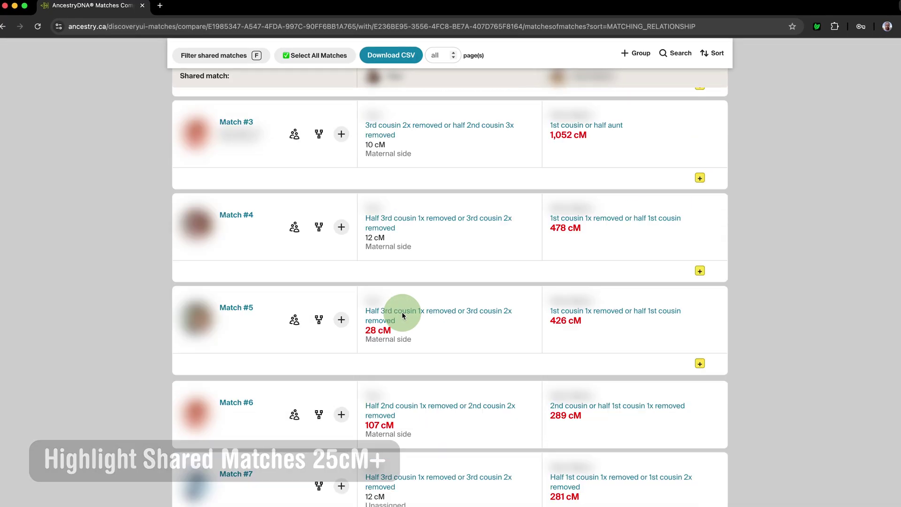
pyautogui.scroll(-10, 557, 271)
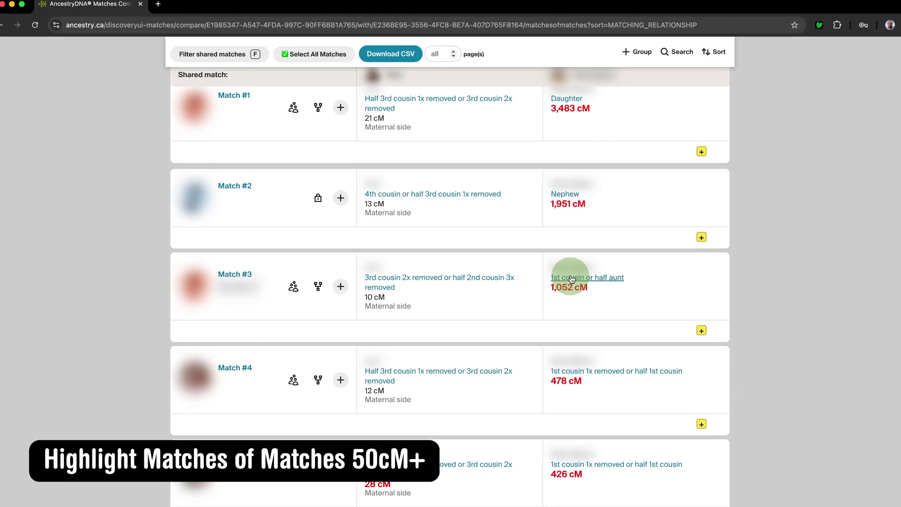
pyautogui.scroll(-10, 571, 282)
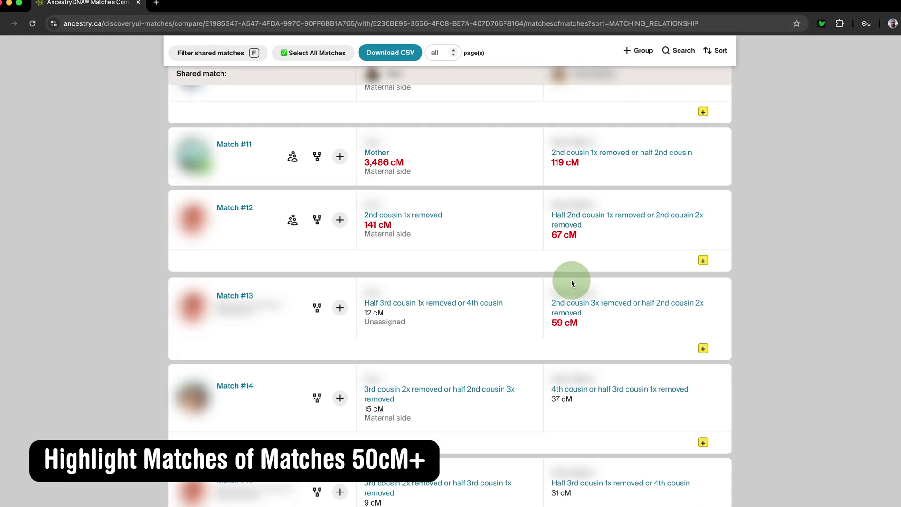
pyautogui.scroll(15, 571, 282)
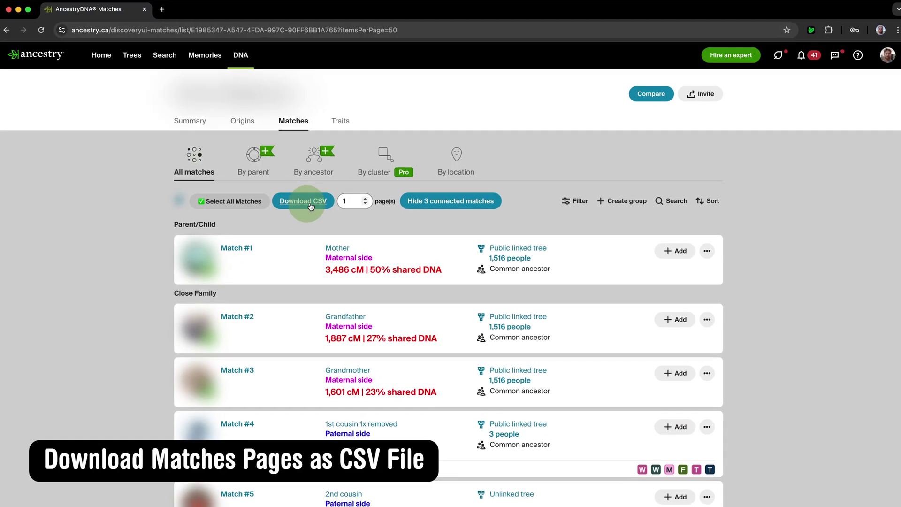
# Set the export to 3 pages and download the DNA matches as CSV
pyautogui.click(365, 199)
pyautogui.click(365, 199)
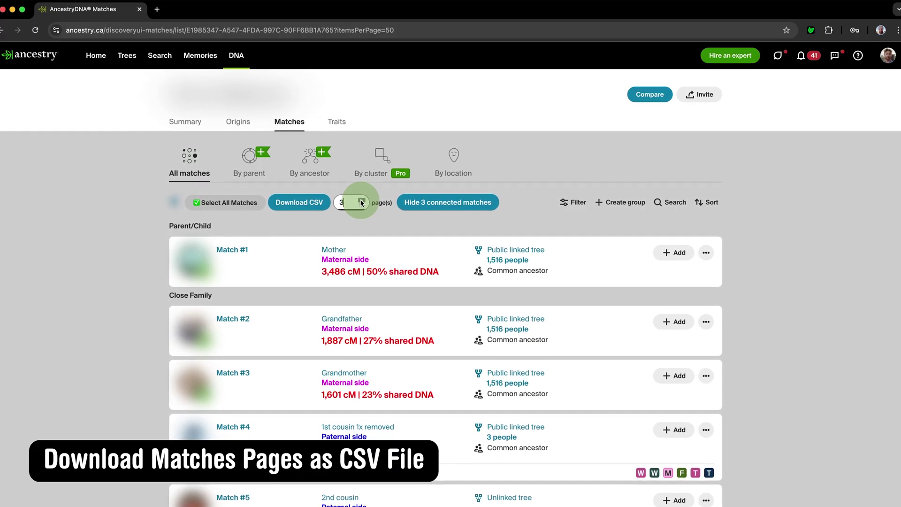
pyautogui.click(314, 205)
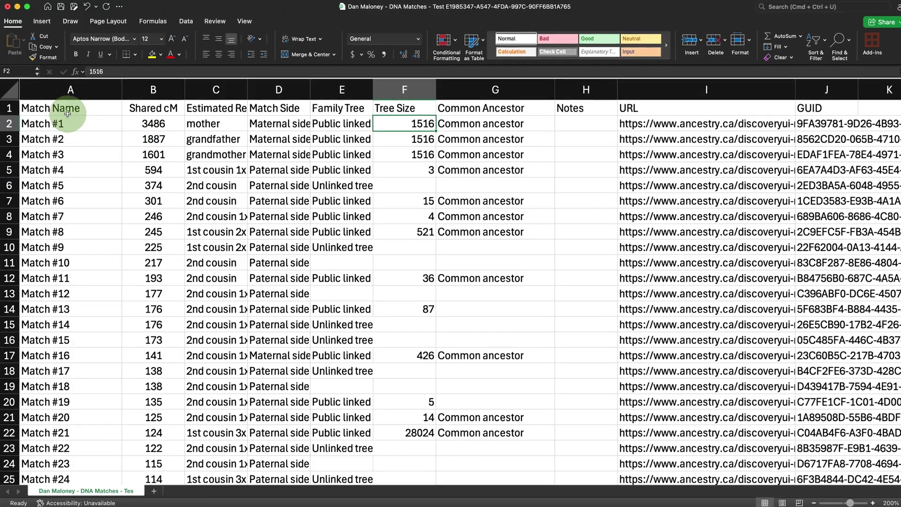
# Scroll through the CSV's match rows of shared cM, relationship, side and tree details
pyautogui.scroll(-4, 322, 123)
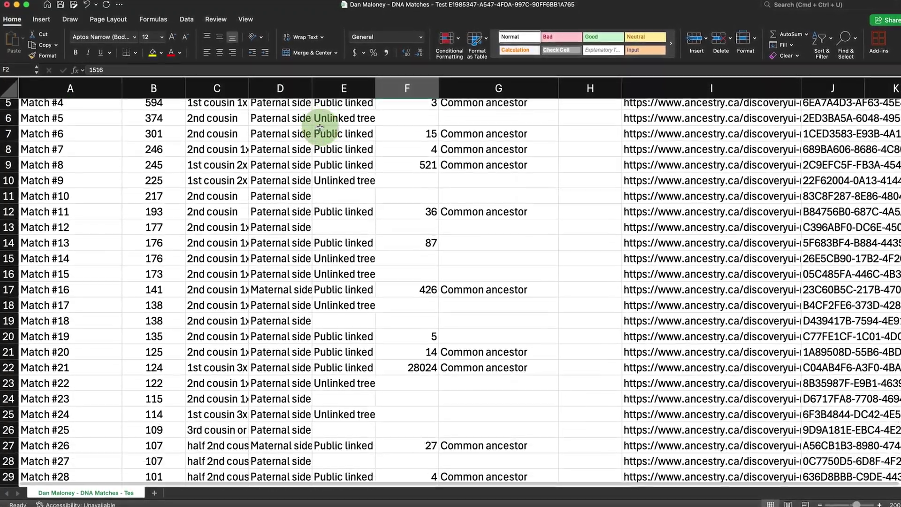
pyautogui.scroll(-4, 322, 126)
pyautogui.scroll(-5, 322, 126)
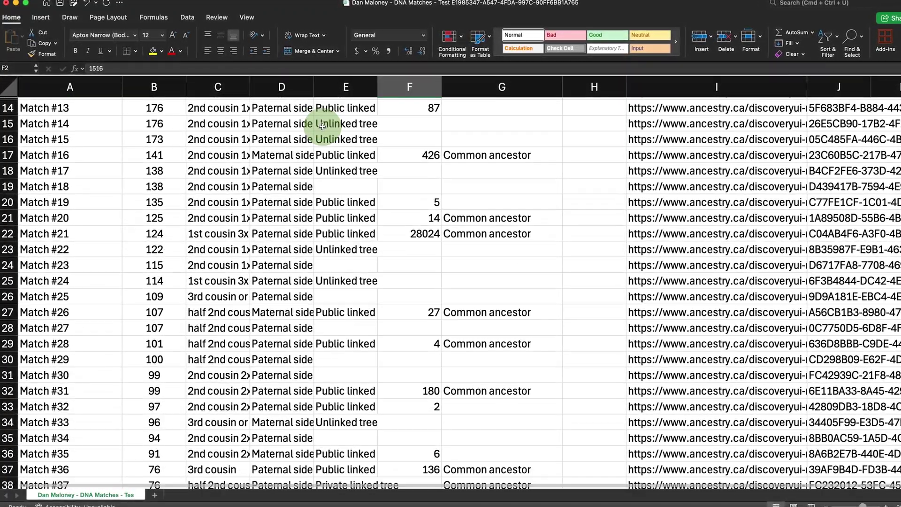
pyautogui.scroll(-3, 323, 126)
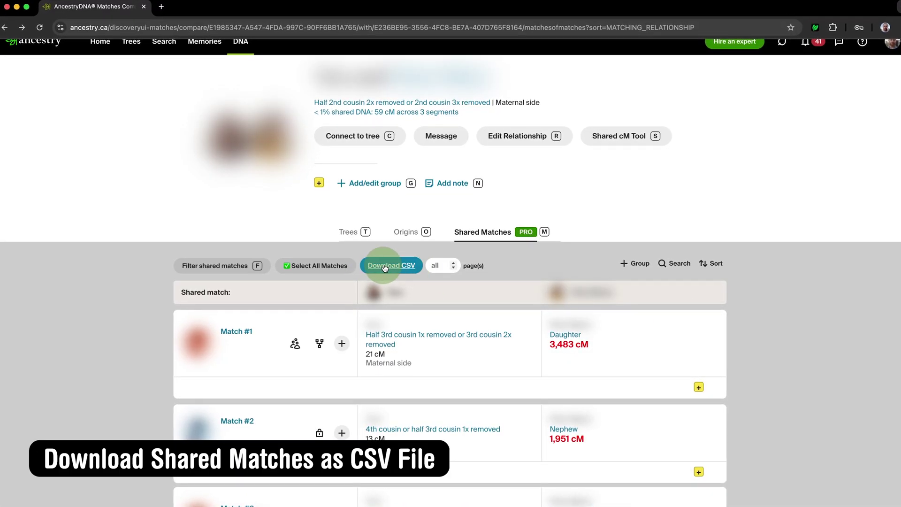
# Export shared matches and ThruLines lines as CSV, then expand the 9-match paternal cluster
pyautogui.click(406, 265)
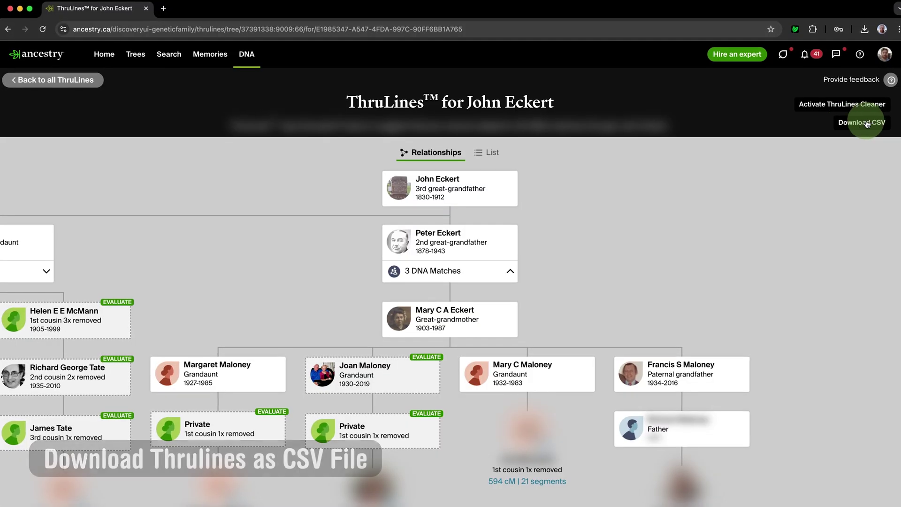
pyautogui.click(866, 124)
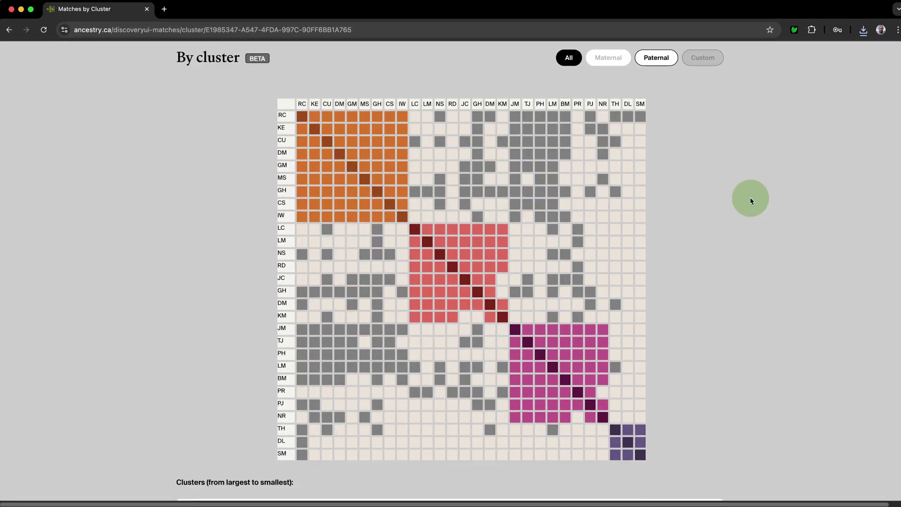
pyautogui.scroll(-5, 750, 199)
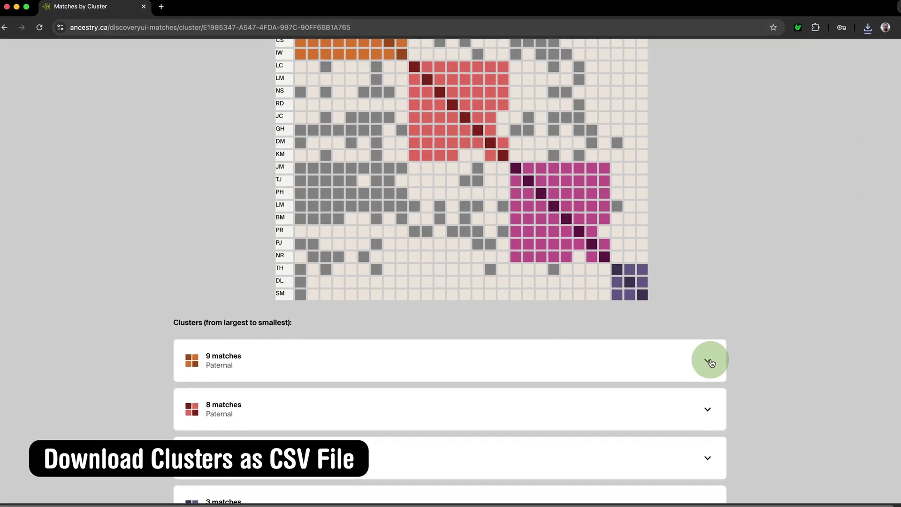
pyautogui.click(710, 363)
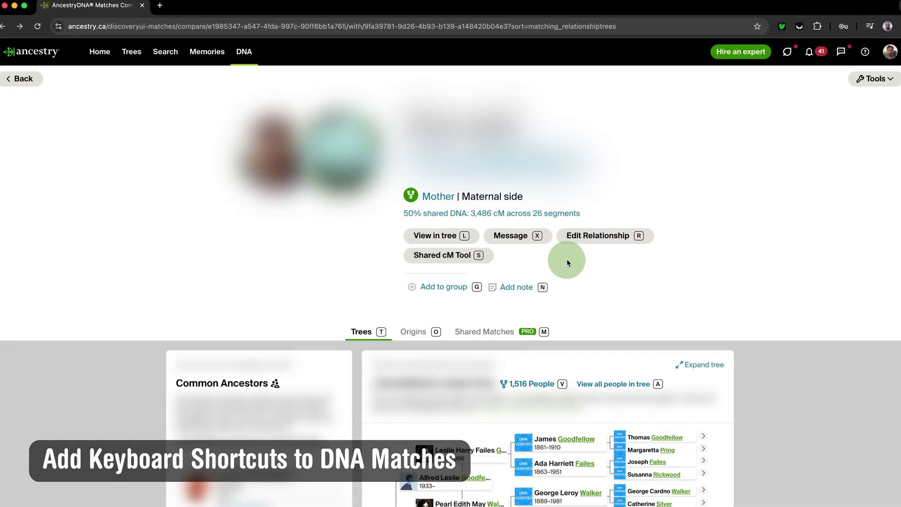
# Switch the half 3rd cousin match page to its Shared Matches tab with the M shortcut
pyautogui.press('m')
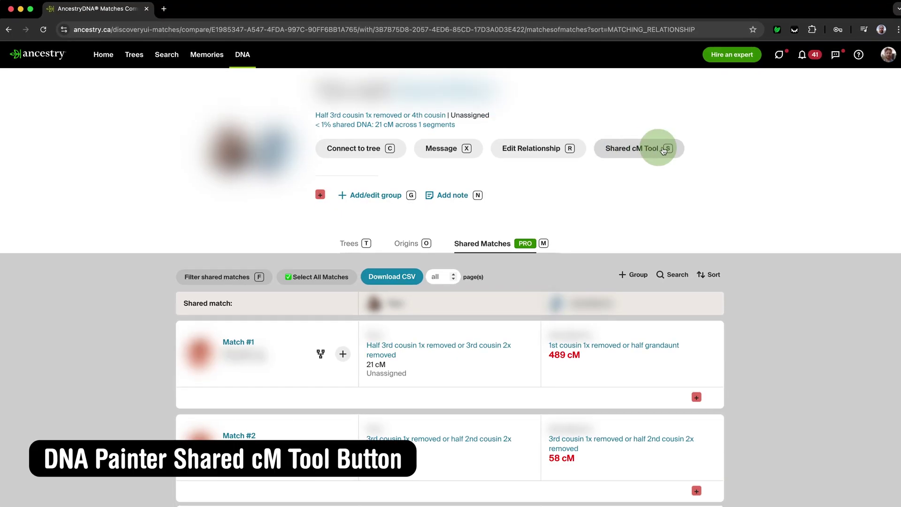
# Look up the 21 cM match's relationship probabilities in DNA Painter's Shared cM tool
pyautogui.click(675, 149)
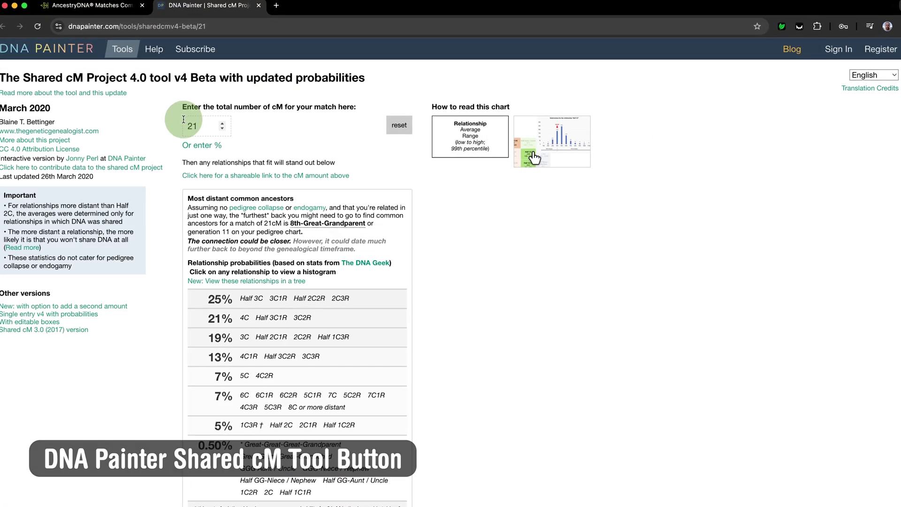
pyautogui.click(256, 127)
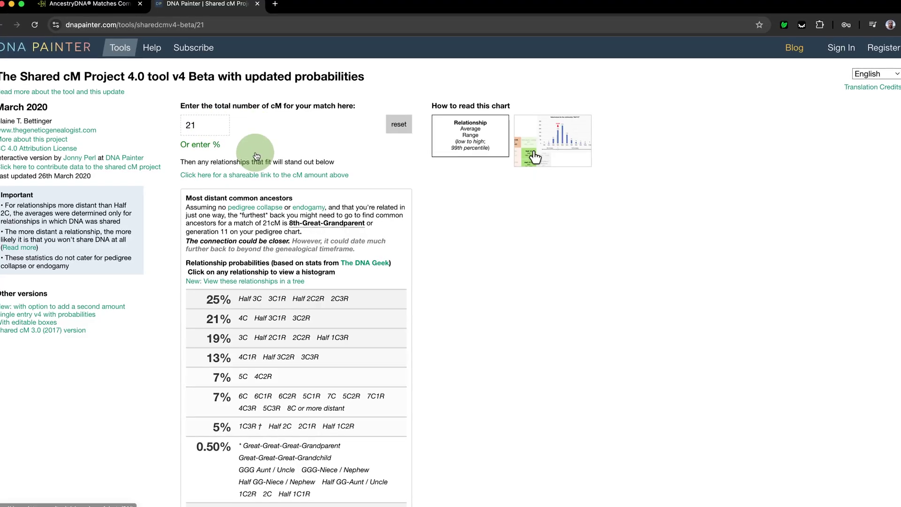
pyautogui.scroll(-10, 255, 154)
pyautogui.click(523, 256)
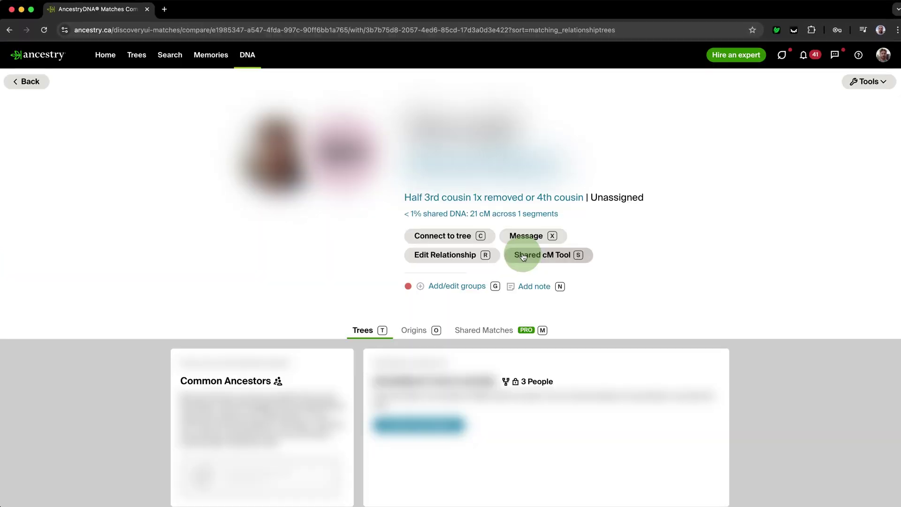
pyautogui.click(575, 255)
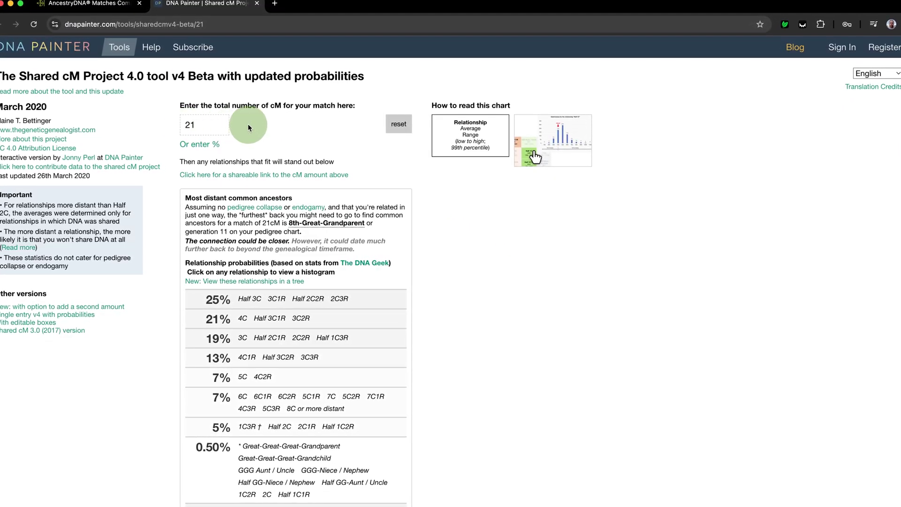
pyautogui.scroll(-4, 251, 140)
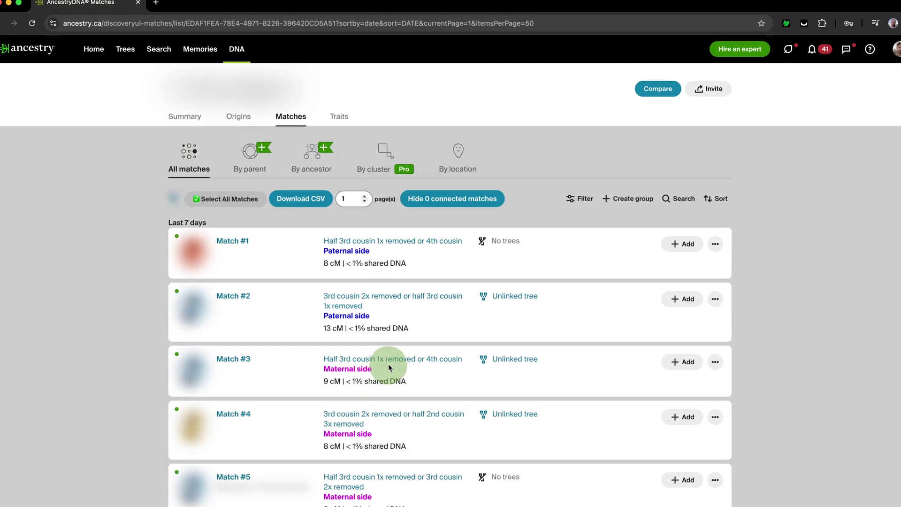
# Reopen the full DNA match list showing 50 matches per page
pyautogui.scroll(-5, 388, 367)
pyautogui.scroll(-6, 388, 364)
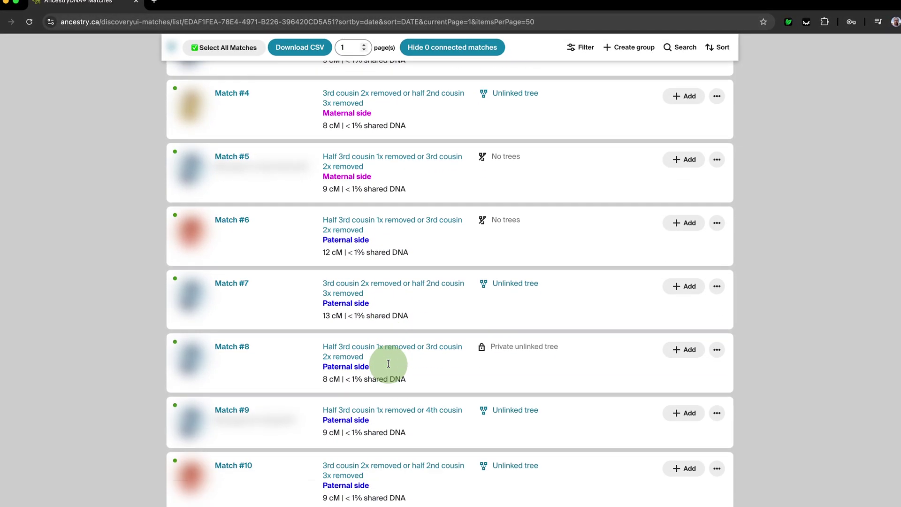
pyautogui.scroll(-9, 388, 368)
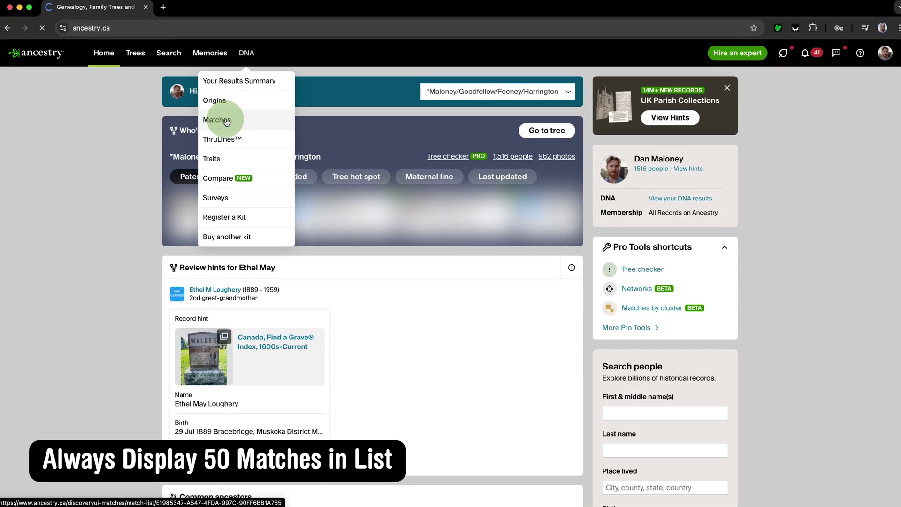
pyautogui.click(226, 121)
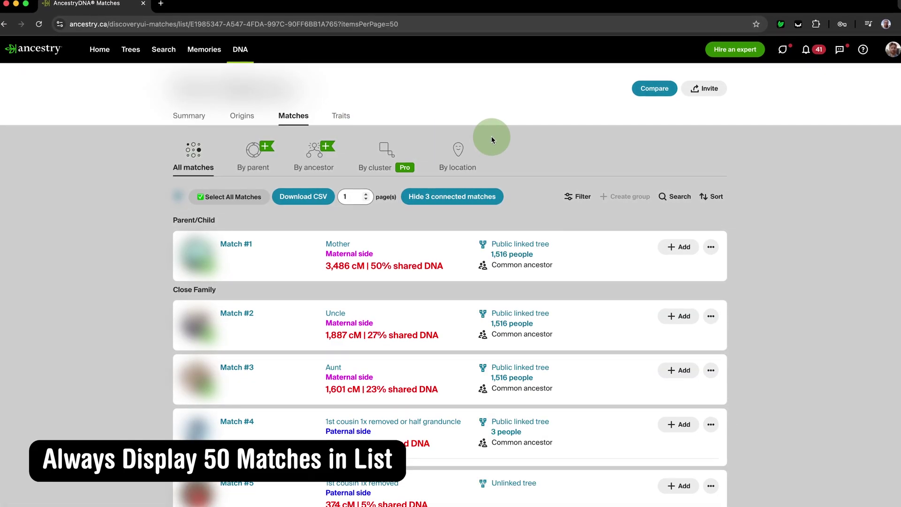
# Hide the 30 matches already connected to the tree and review the remaining list
pyautogui.scroll(-15, 492, 139)
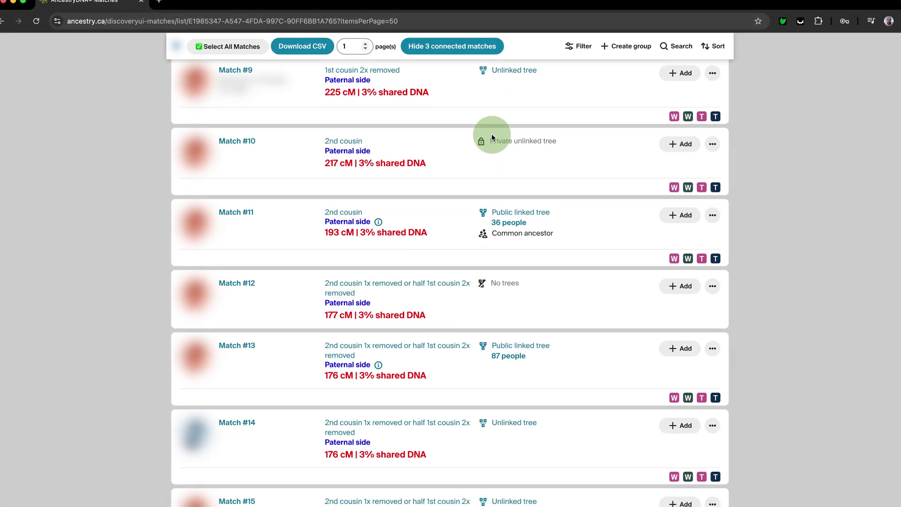
pyautogui.scroll(-20, 492, 136)
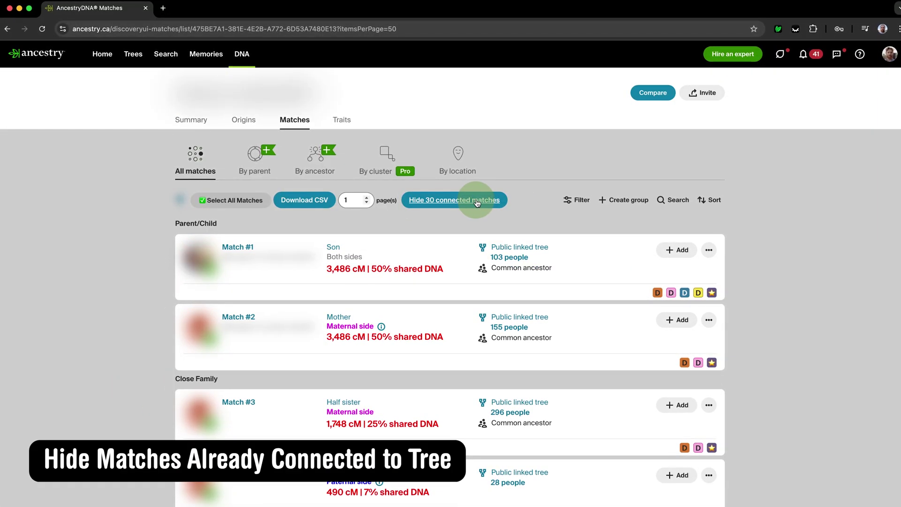
pyautogui.click(468, 202)
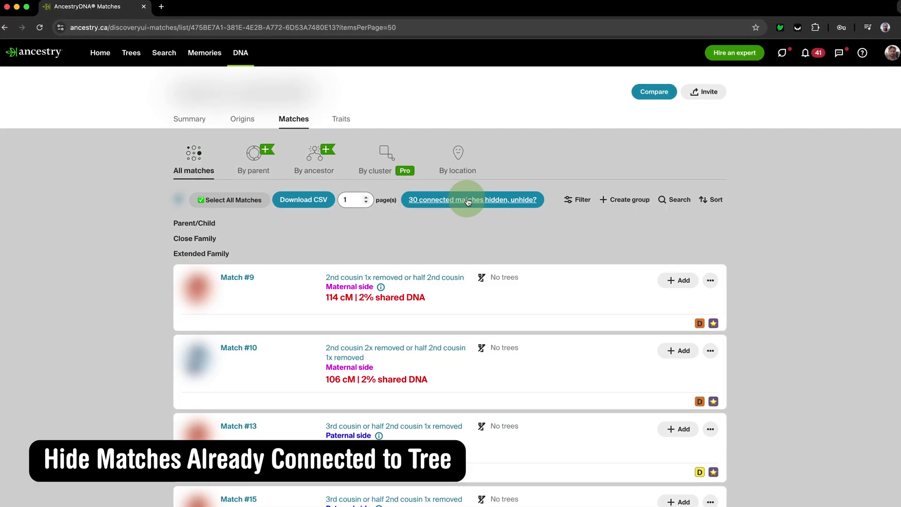
pyautogui.scroll(-15, 460, 254)
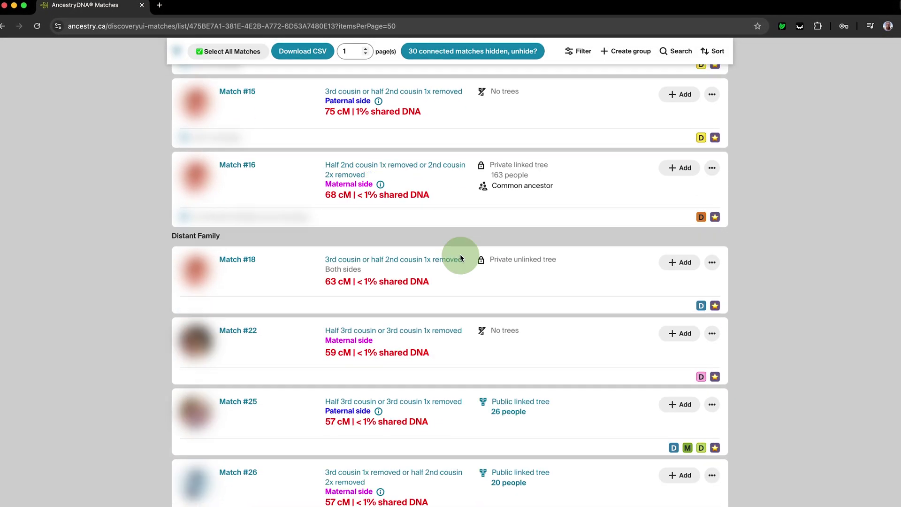
pyautogui.scroll(-14, 459, 257)
pyautogui.scroll(2, 460, 259)
pyautogui.scroll(20, 460, 260)
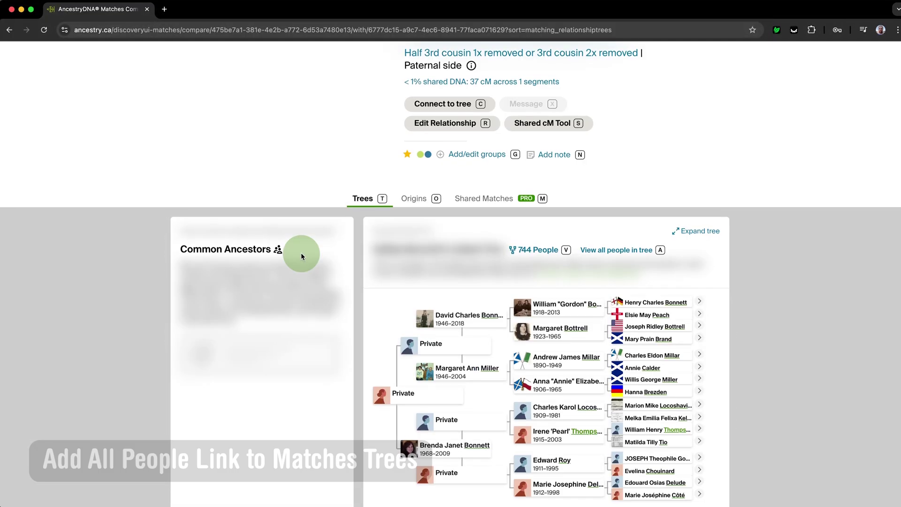
pyautogui.scroll(-3, 302, 252)
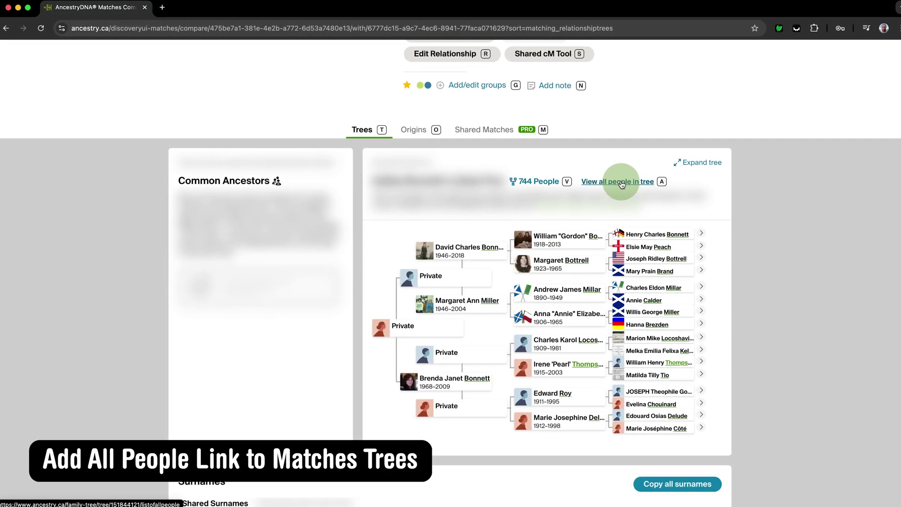
# List all people in the match's 744-person tree, then copy its 73 surnames
pyautogui.click(645, 182)
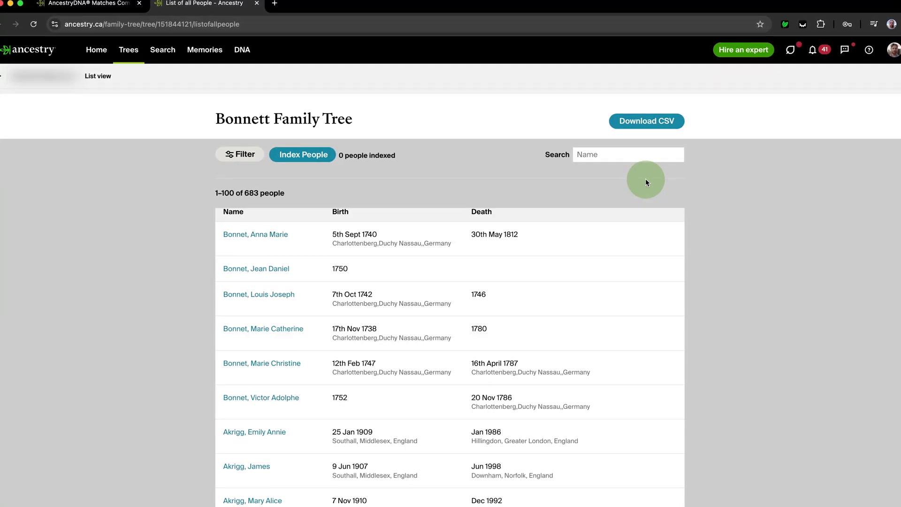
pyautogui.scroll(-15, 286, 216)
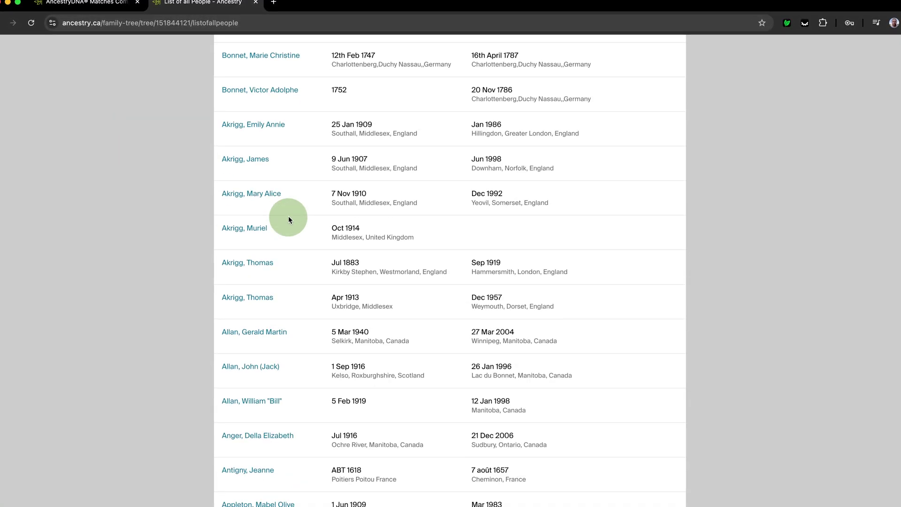
pyautogui.scroll(-5, 288, 218)
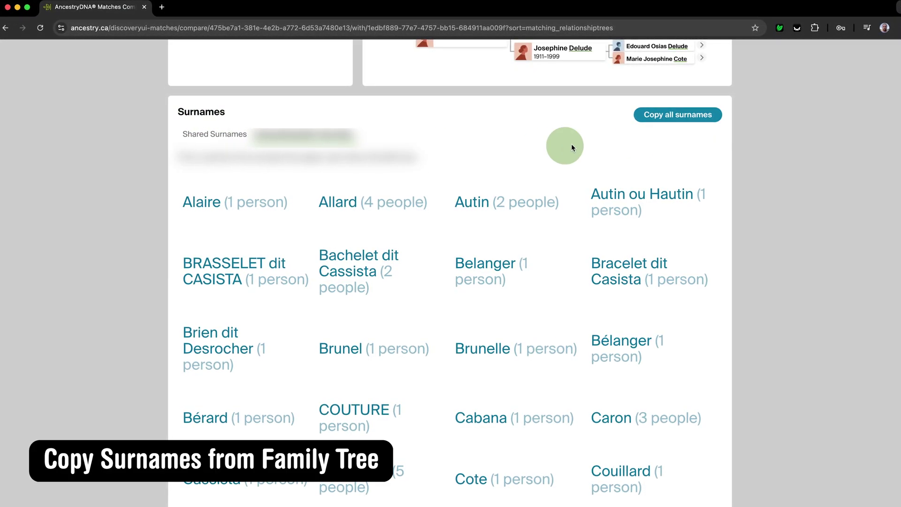
pyautogui.click(678, 117)
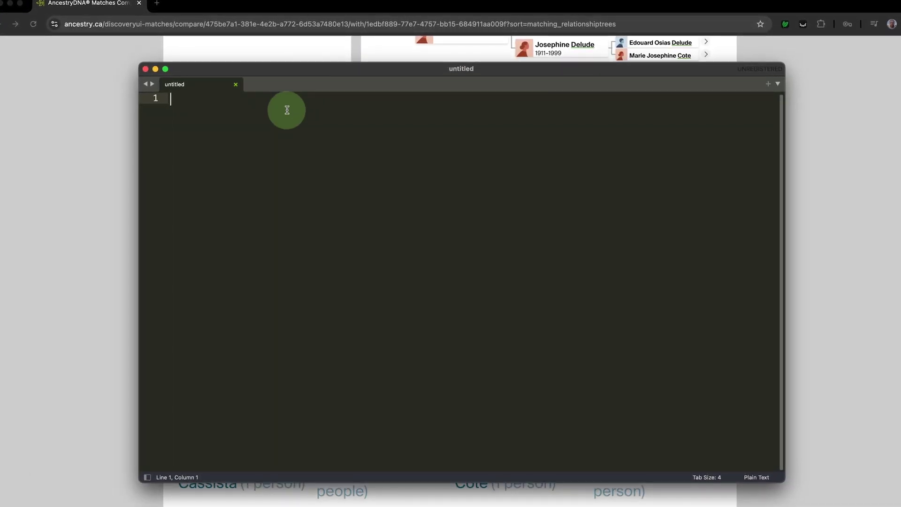
# Paste the 73 copied surnames into the untitled Sublime Text document as a comma list
pyautogui.hotkey('ctrl', 'v')
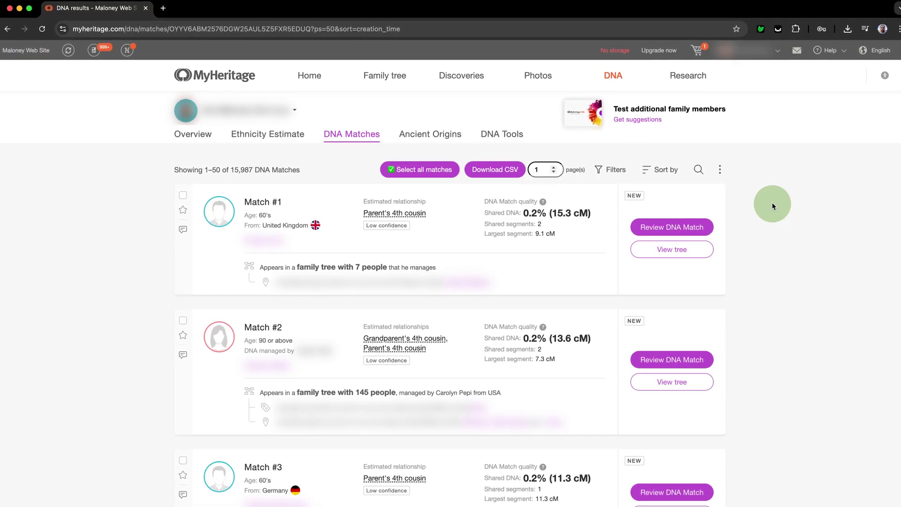
# Scroll the MyHeritage match list to find red 25 cM+ matches, like Match #32 at 36.0 cM
pyautogui.scroll(-6, 770, 204)
pyautogui.scroll(-20, 770, 202)
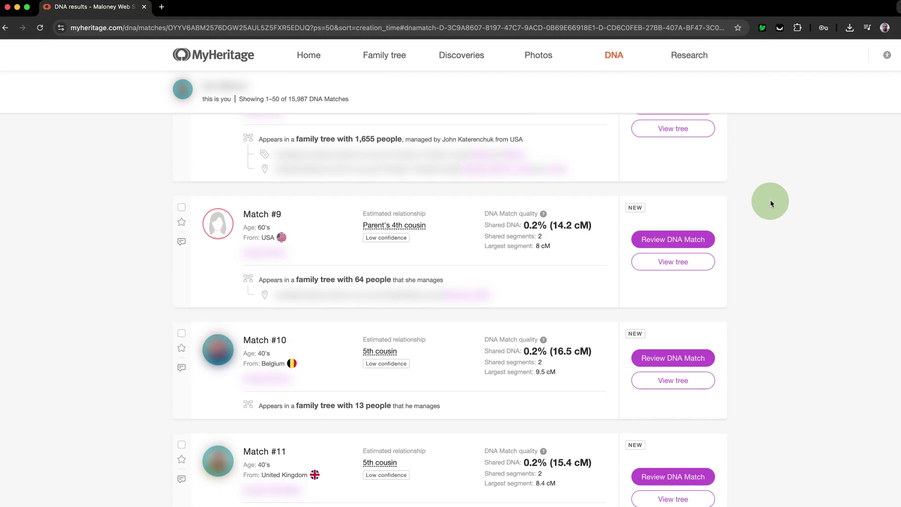
pyautogui.scroll(-8, 771, 201)
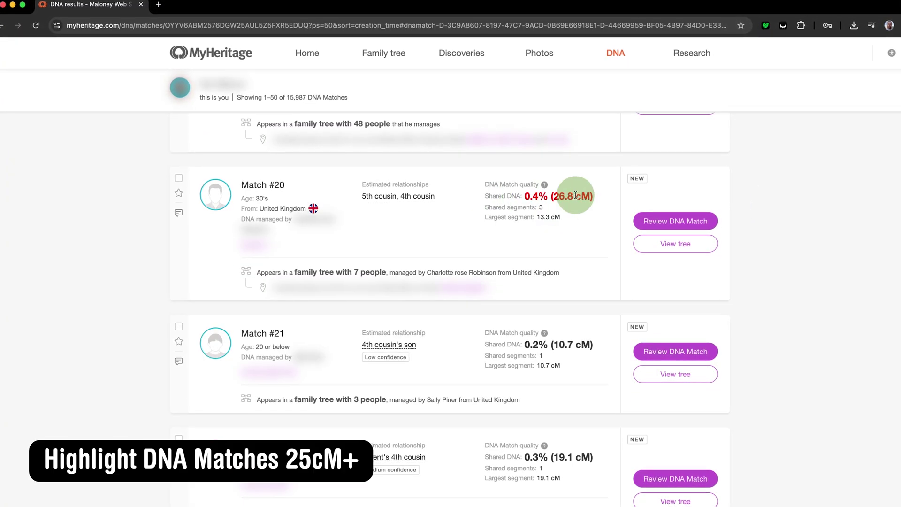
pyautogui.scroll(-20, 609, 202)
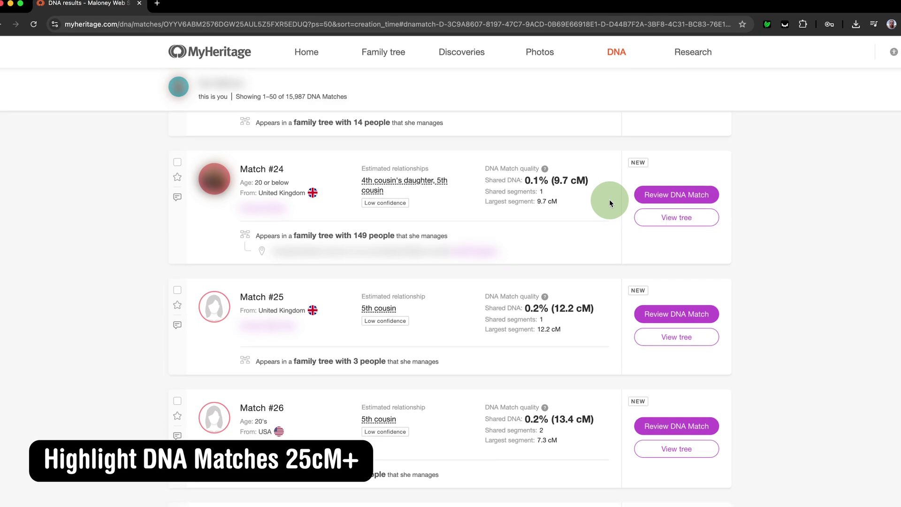
pyautogui.scroll(-7, 609, 199)
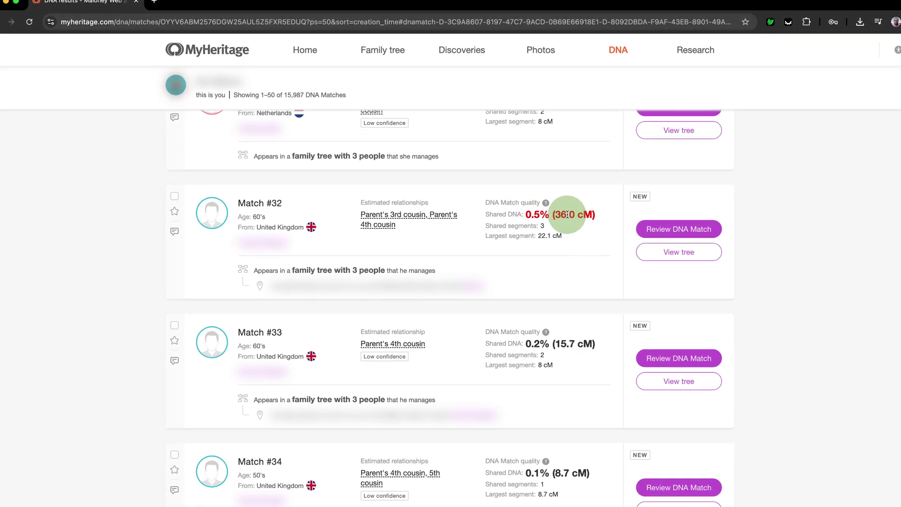
pyautogui.scroll(-14, 637, 216)
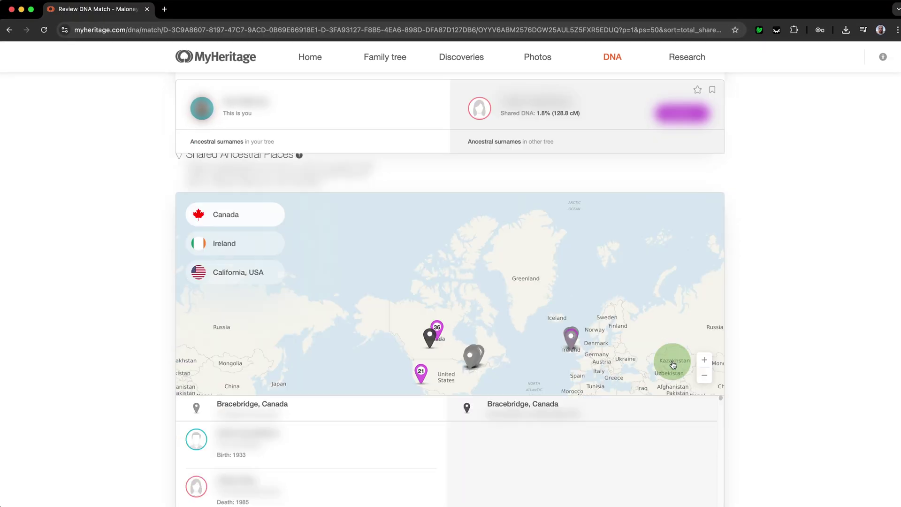
# Review the 50 cM+ highlights, then export three pages of DNA matches as CSV
pyautogui.scroll(-10, 673, 364)
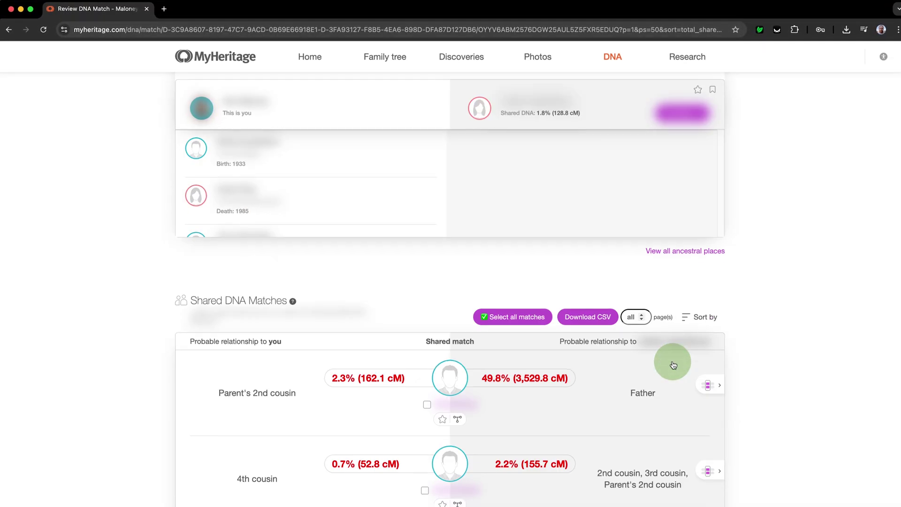
pyautogui.scroll(-1, 671, 361)
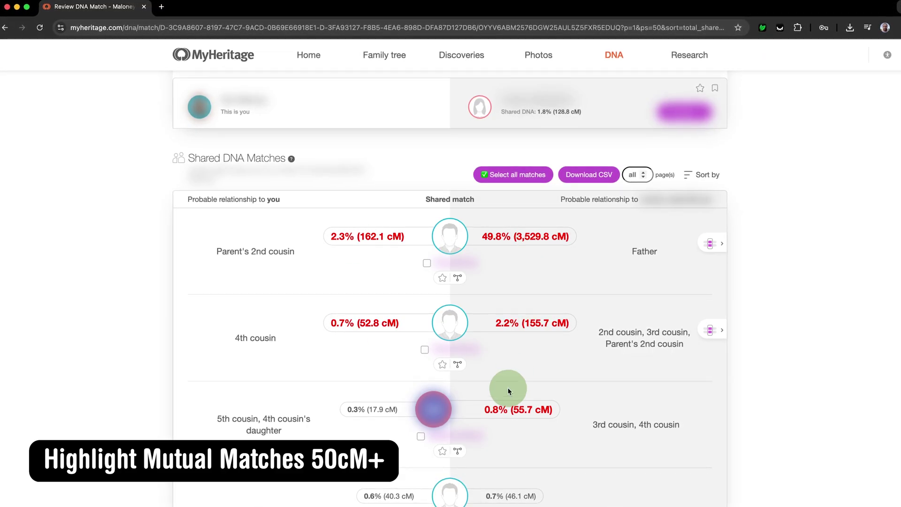
pyautogui.scroll(-5, 508, 391)
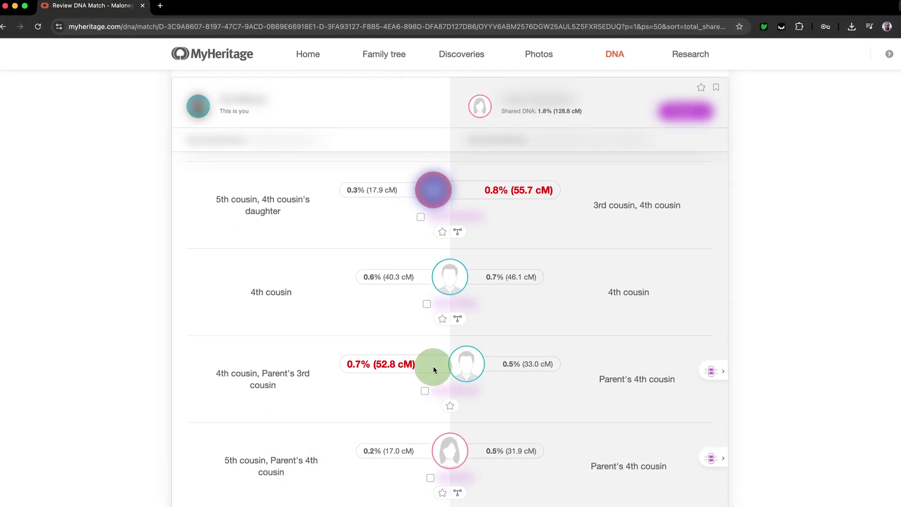
pyautogui.scroll(-10, 433, 367)
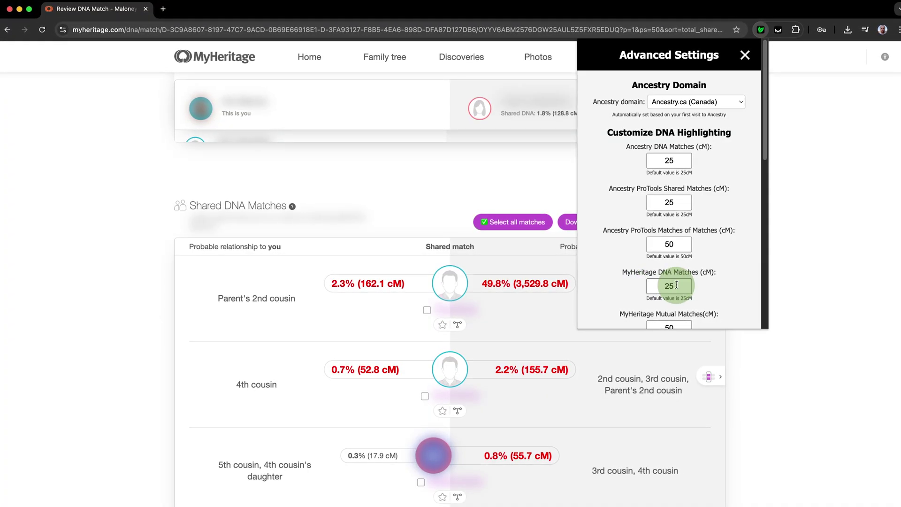
pyautogui.scroll(-3, 676, 285)
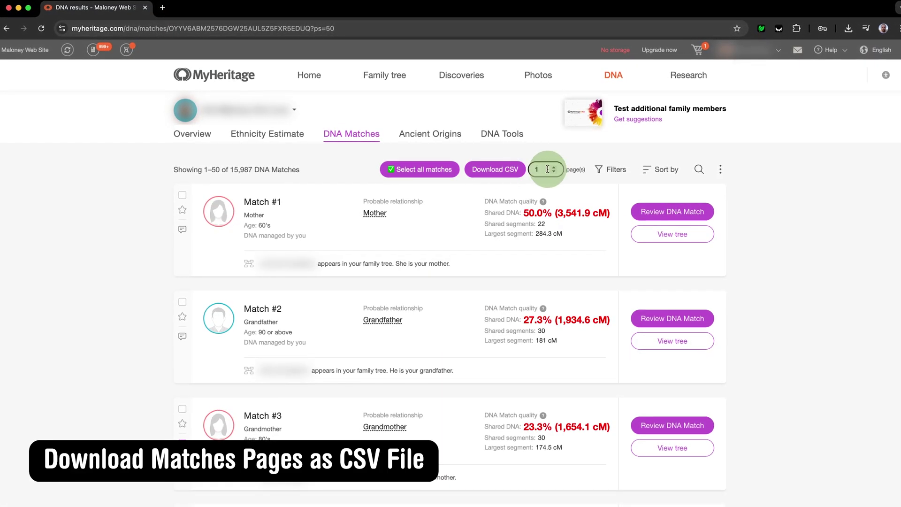
pyautogui.click(505, 169)
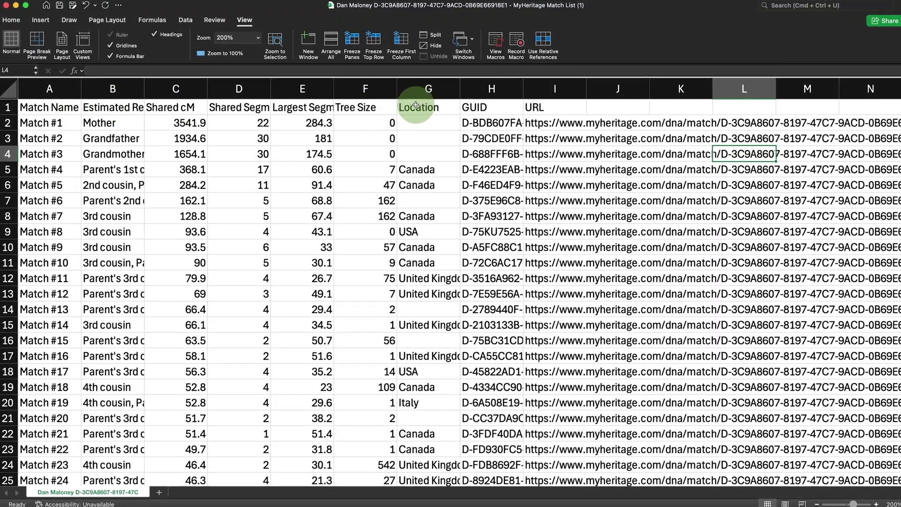
pyautogui.scroll(-1, 414, 184)
pyautogui.scroll(-5, 415, 184)
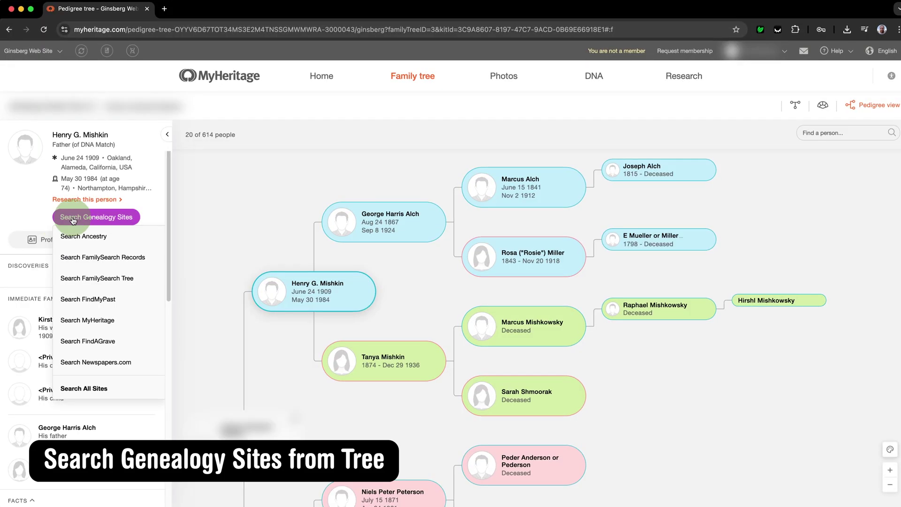
pyautogui.click(91, 240)
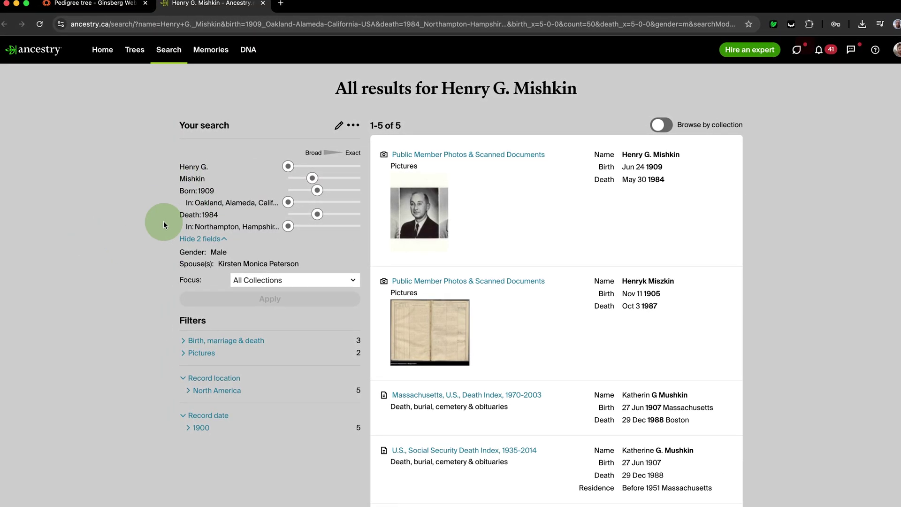
pyautogui.press('super+w')
pyautogui.click(107, 394)
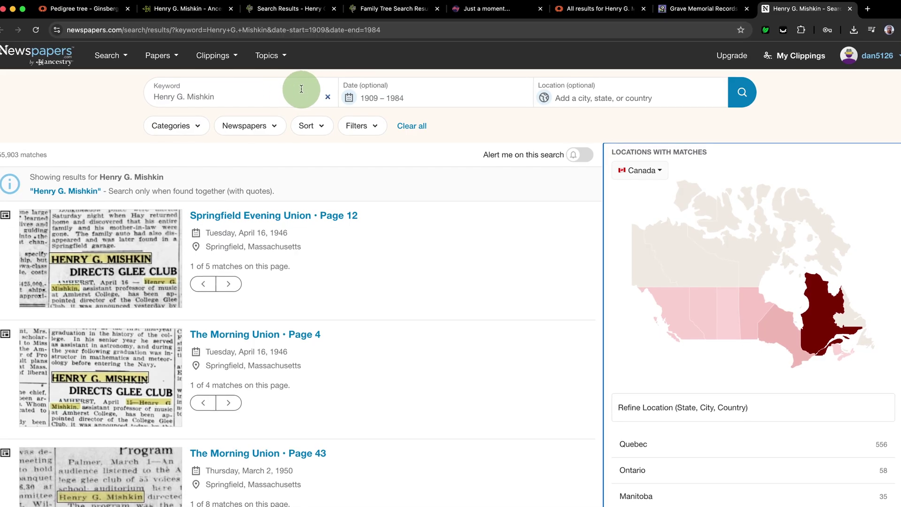
pyautogui.press('super+w')
pyautogui.press('super+w')
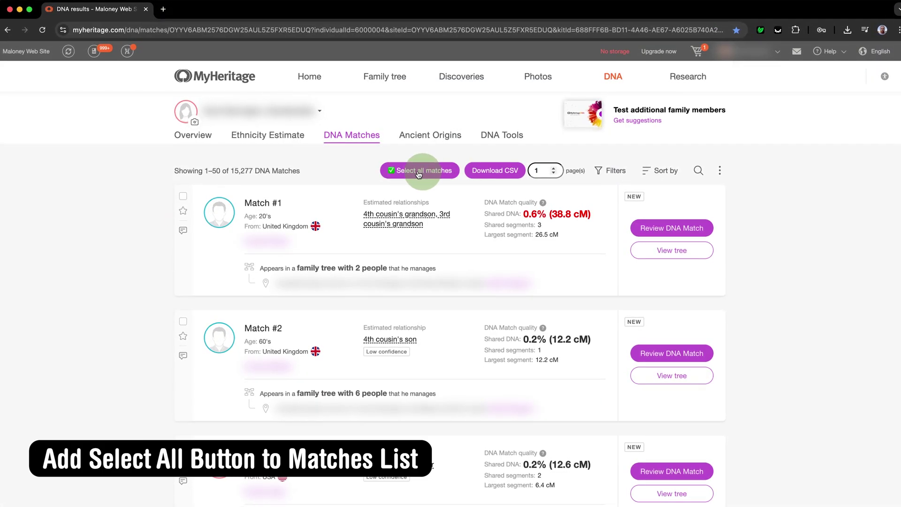
# Select all DNA matches on the list page and all shared matches for labelling
pyautogui.click(429, 172)
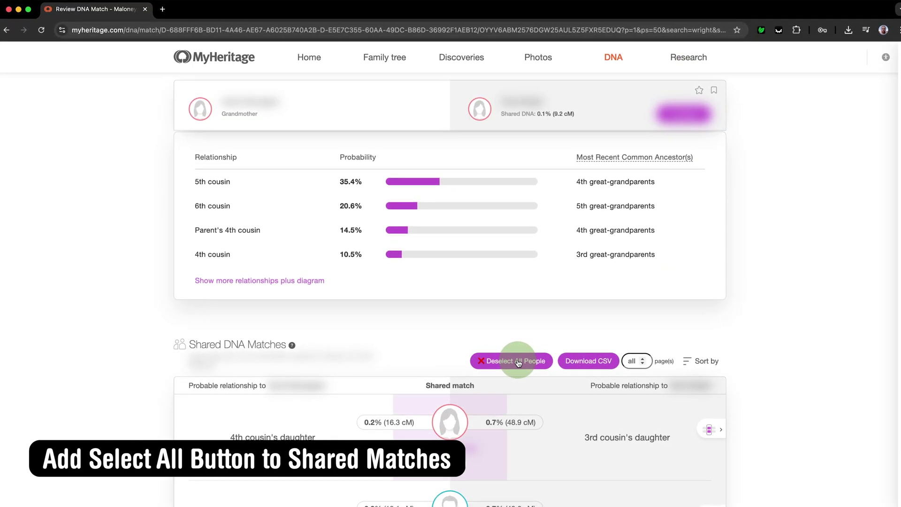
pyautogui.click(518, 362)
pyautogui.scroll(-5, 607, 300)
pyautogui.scroll(-15, 607, 300)
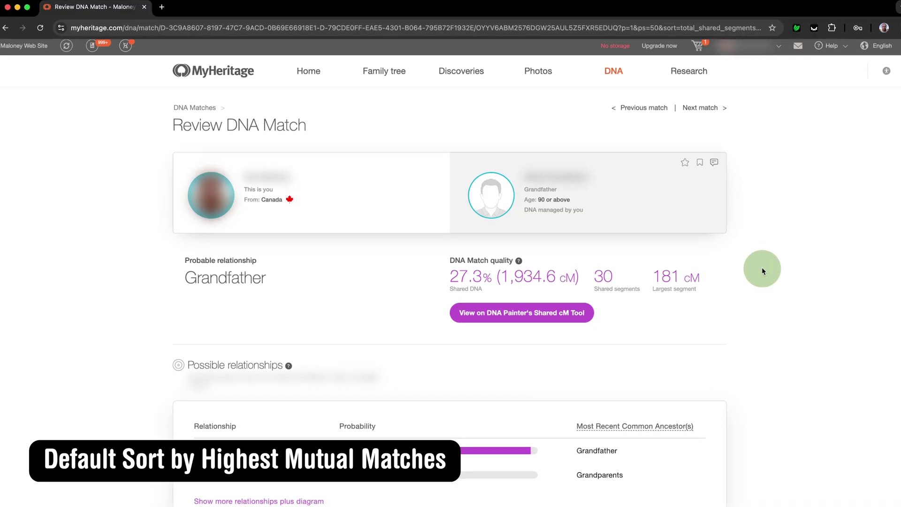
# Sort shared matches by Shared DNA with Match, then check 17.3 cM in DNA Painter's Shared cM Tool
pyautogui.scroll(-8, 762, 271)
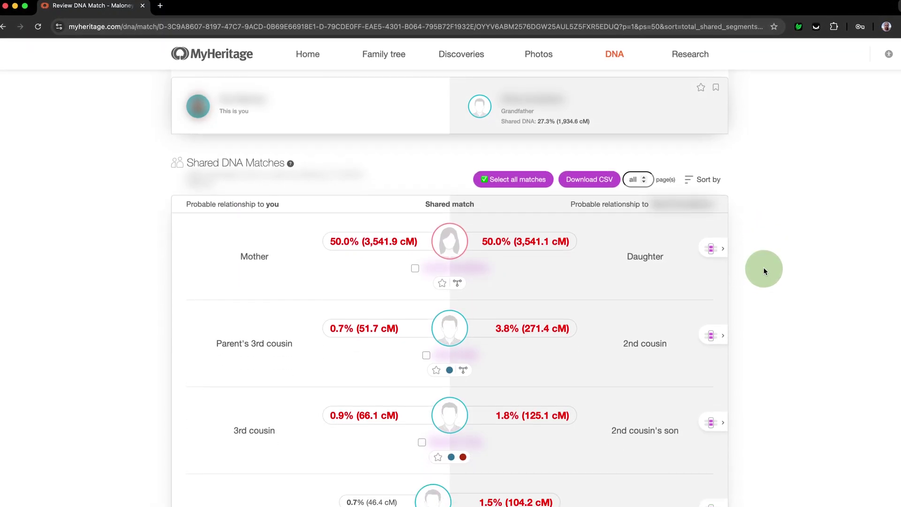
pyautogui.scroll(-5, 537, 239)
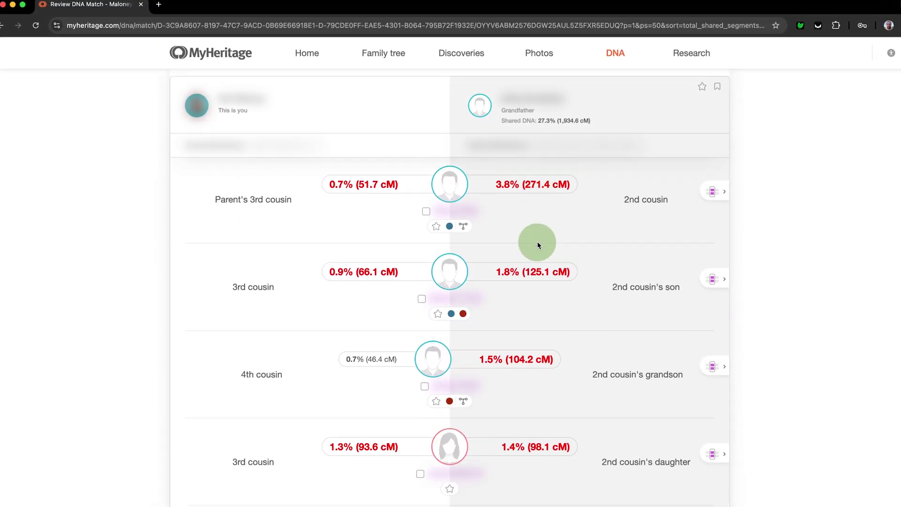
pyautogui.scroll(-8, 537, 259)
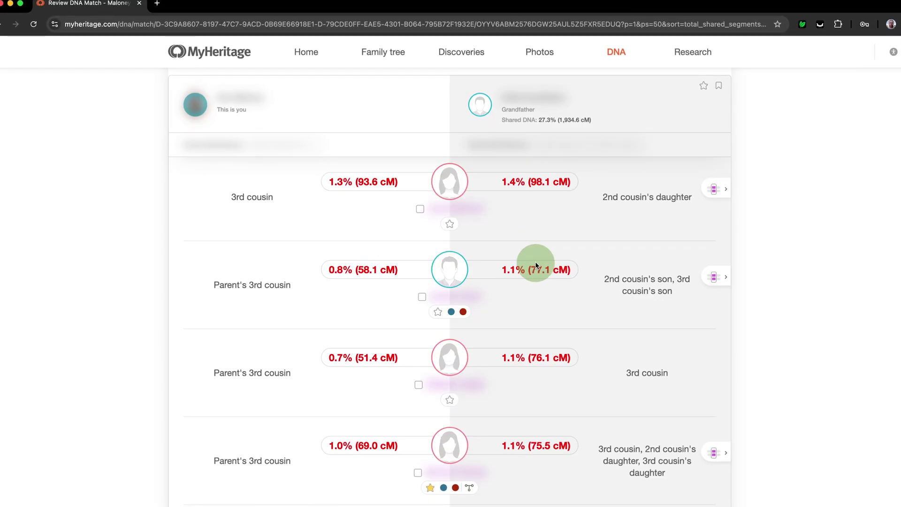
pyautogui.scroll(-4, 535, 262)
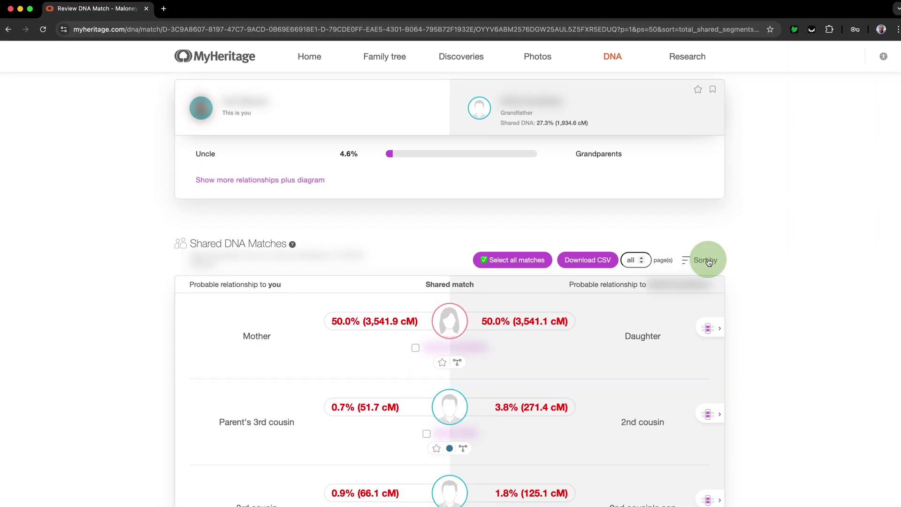
pyautogui.click(704, 260)
pyautogui.click(657, 325)
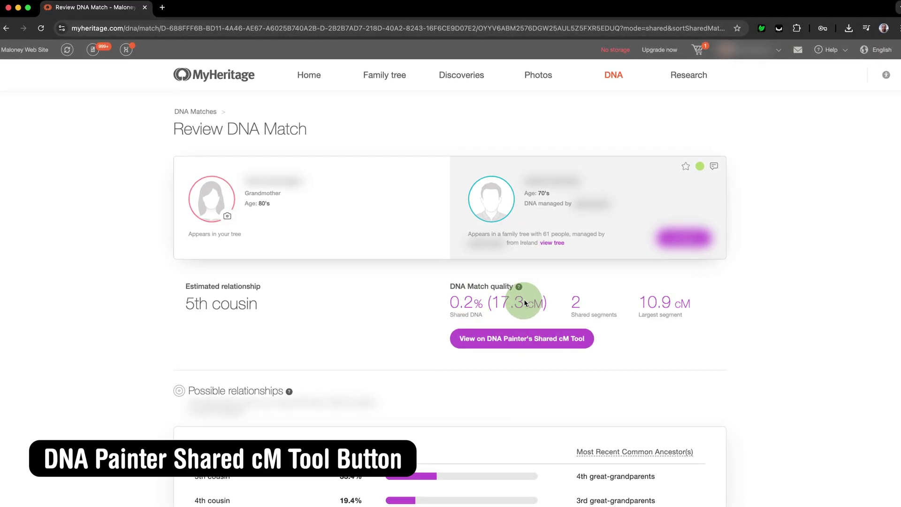
pyautogui.click(532, 338)
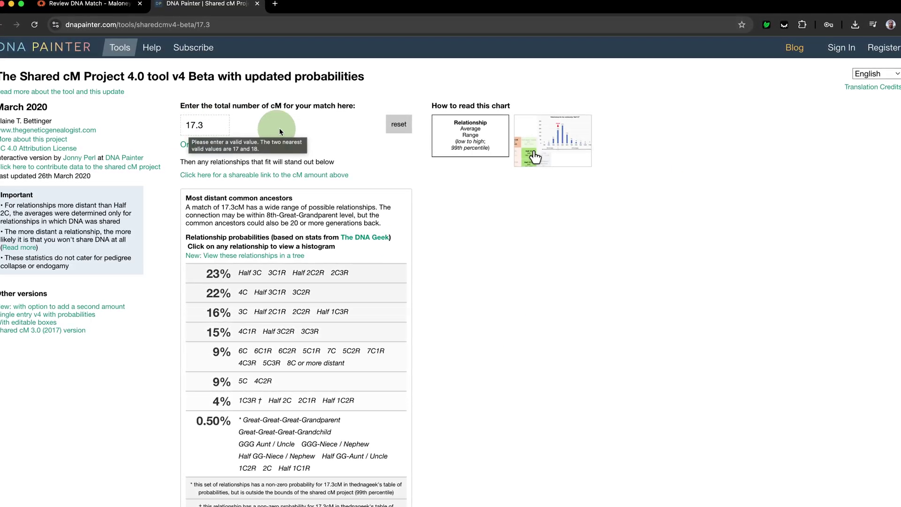
# Review DNA Painter's relationship probabilities for 17.3 cM, then return to MyHeritage's DNA Matches list
pyautogui.scroll(-10, 354, 154)
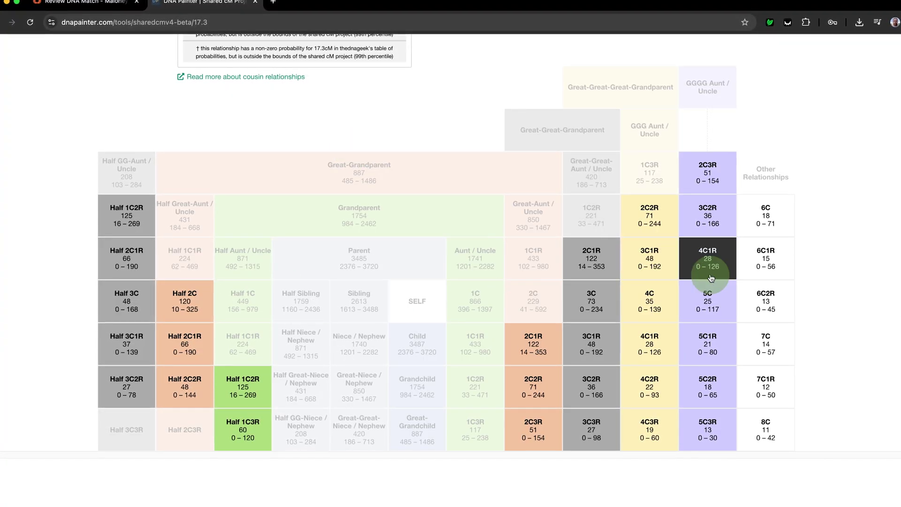
pyautogui.scroll(10, 559, 296)
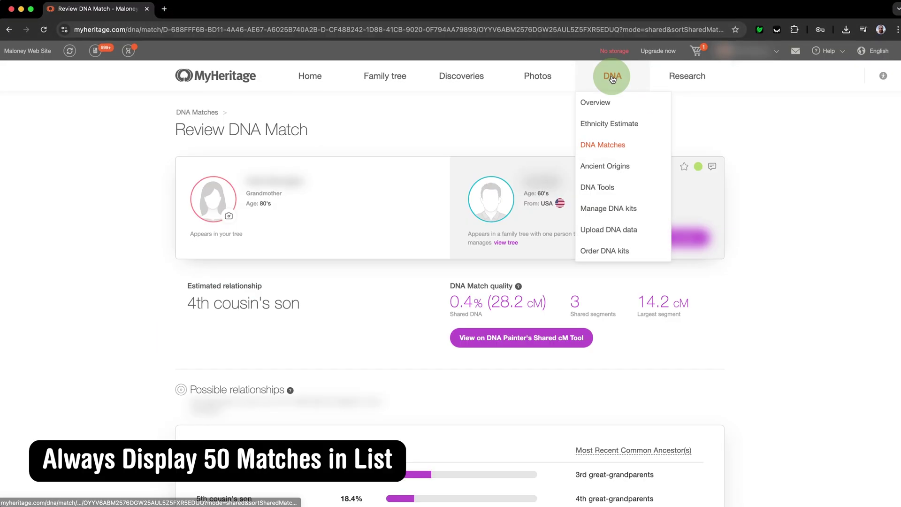
pyautogui.click(604, 145)
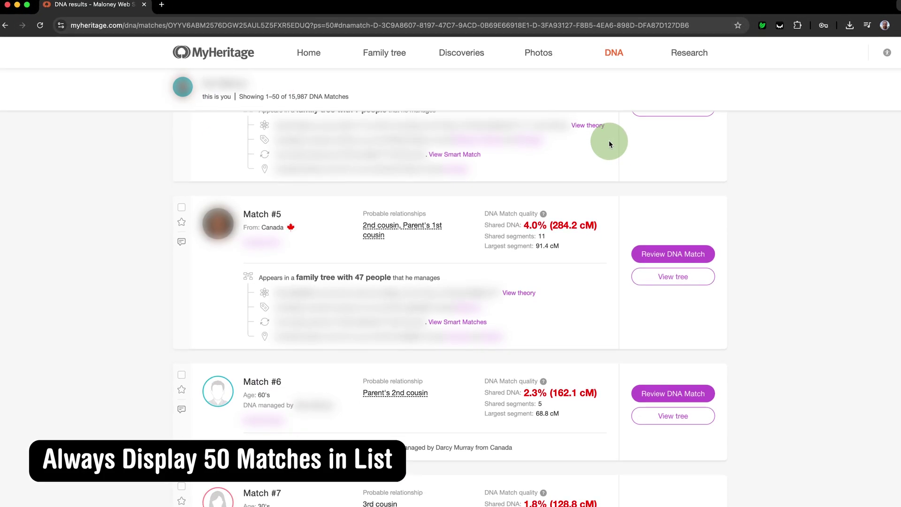
pyautogui.scroll(-20, 608, 140)
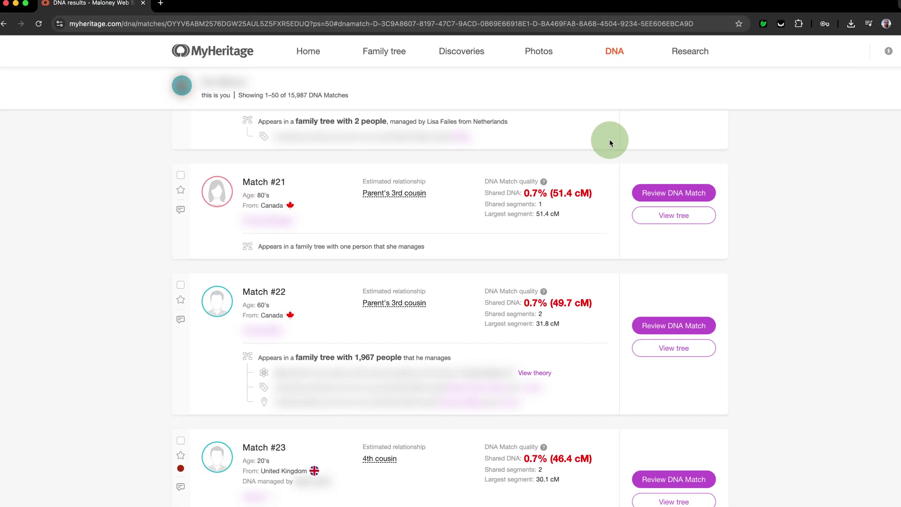
pyautogui.scroll(-20, 610, 140)
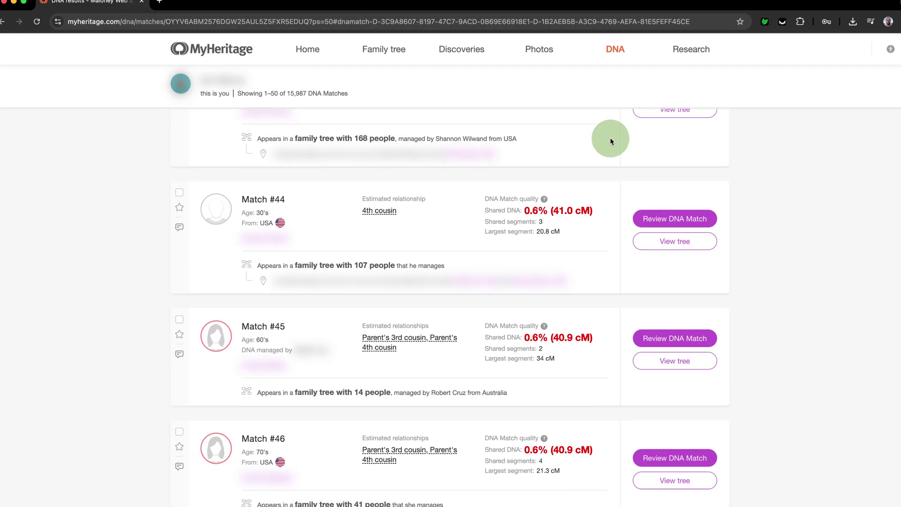